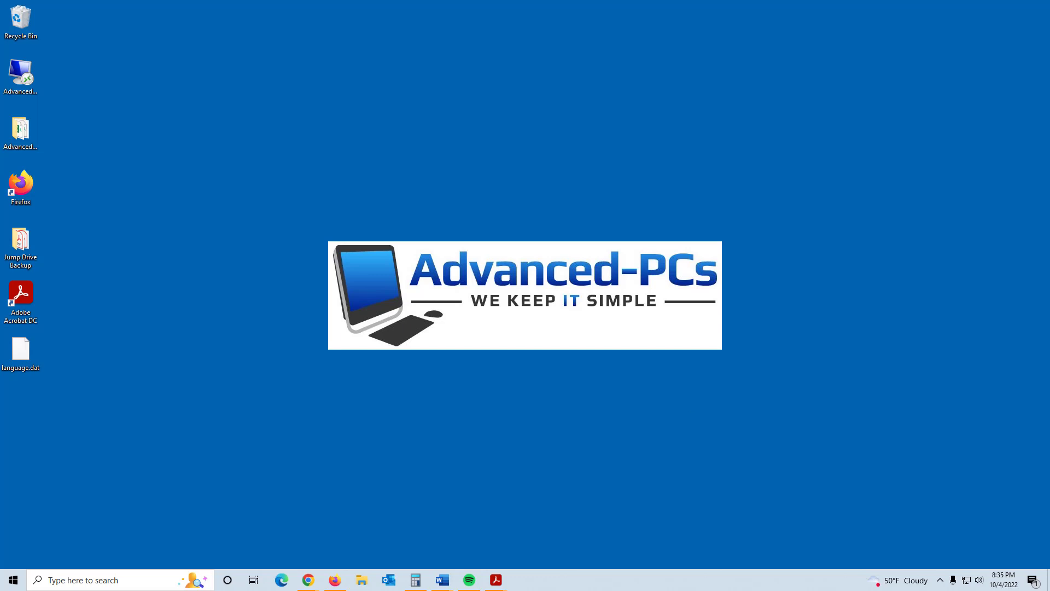
- Drag the Chrome window showing the CCleaner Professional page to the screen centre
left_click_drag(1049, 139, 422, 79)
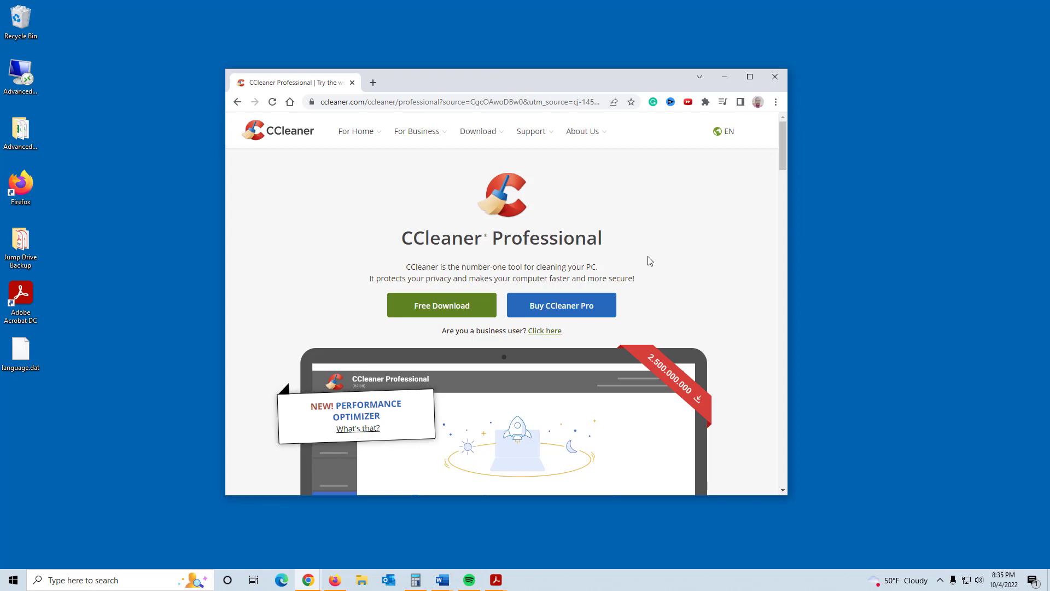
- Maximize the Chrome window showing the CCleaner Professional page
left_click(749, 77)
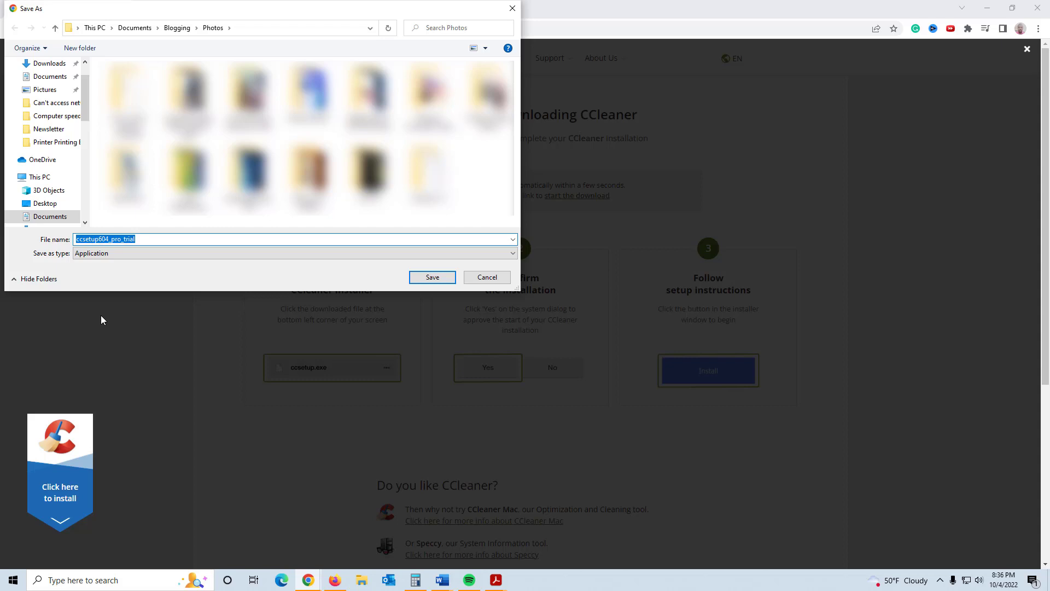
mouse_move(50, 77)
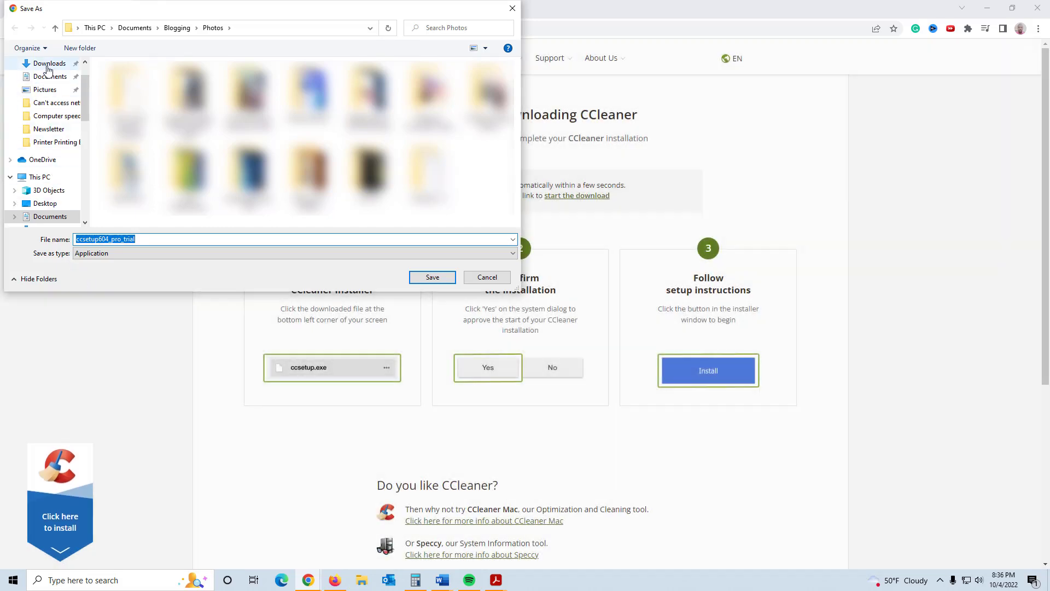
- Save the trial installer to Downloads and run ccsetup604_pro_trial.exe
left_click(47, 65)
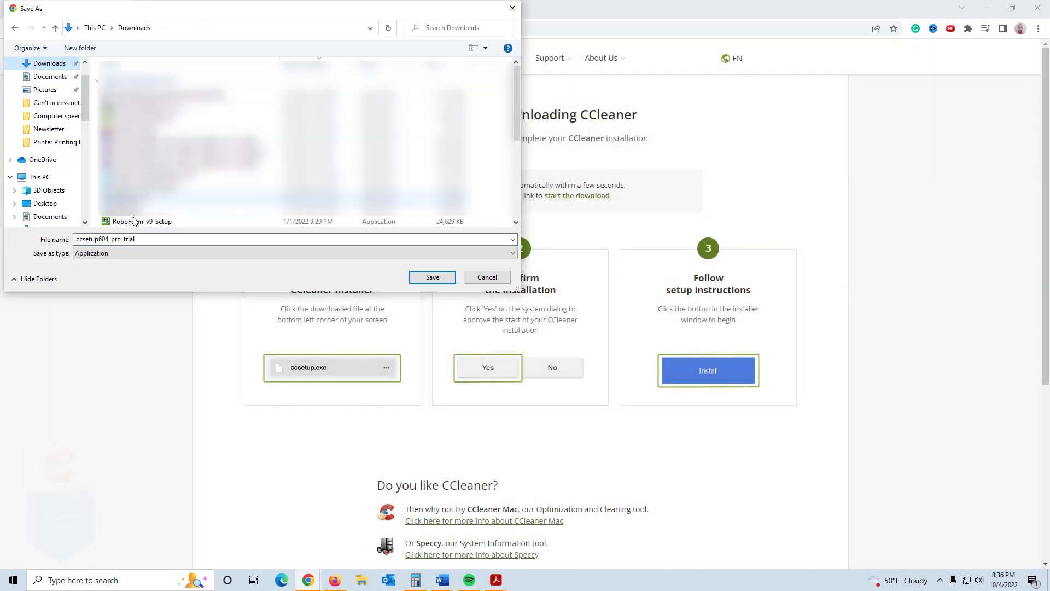
left_click(433, 277)
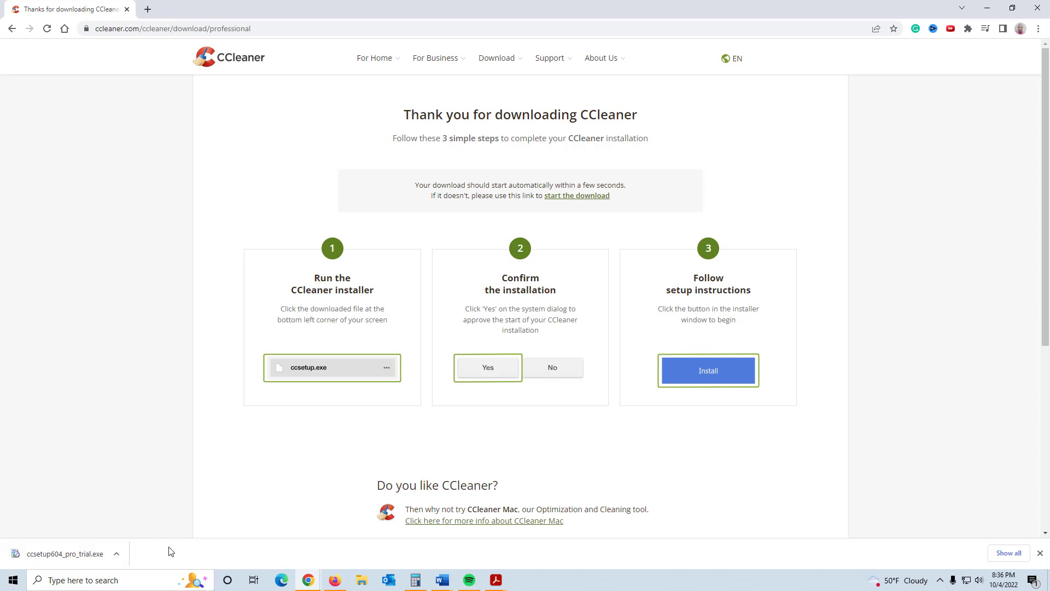
left_click(64, 556)
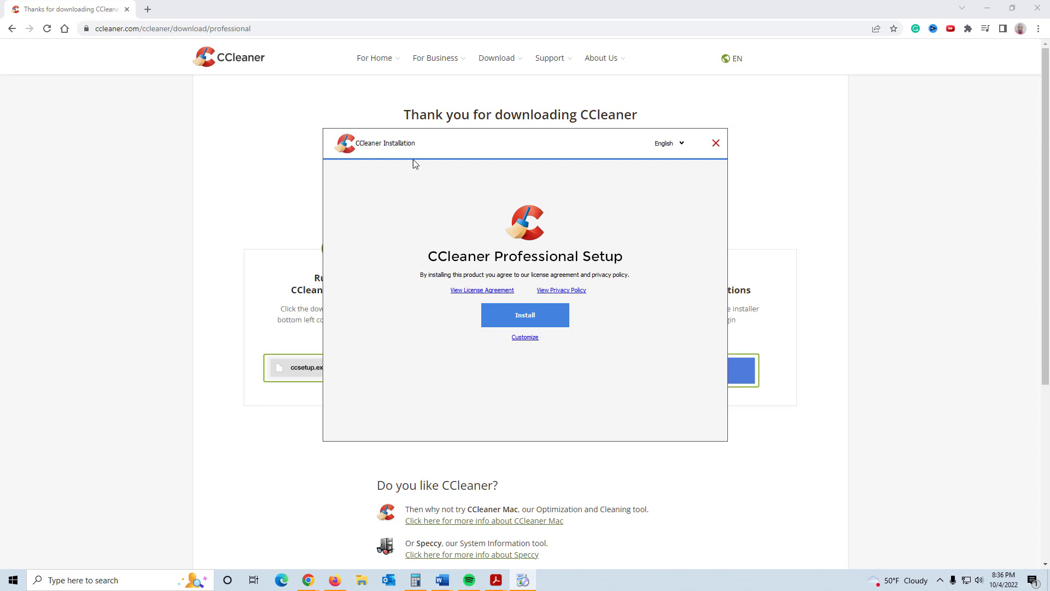
- Install CCleaner Professional, skip the release notes, and run CCleaner
left_click_drag(465, 146, 480, 169)
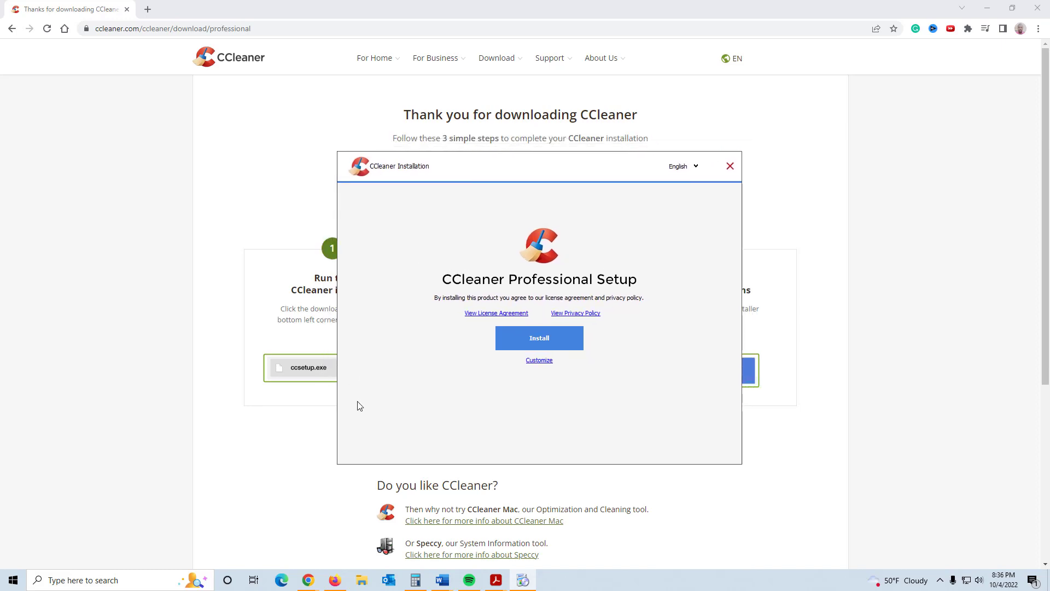
left_click(542, 342)
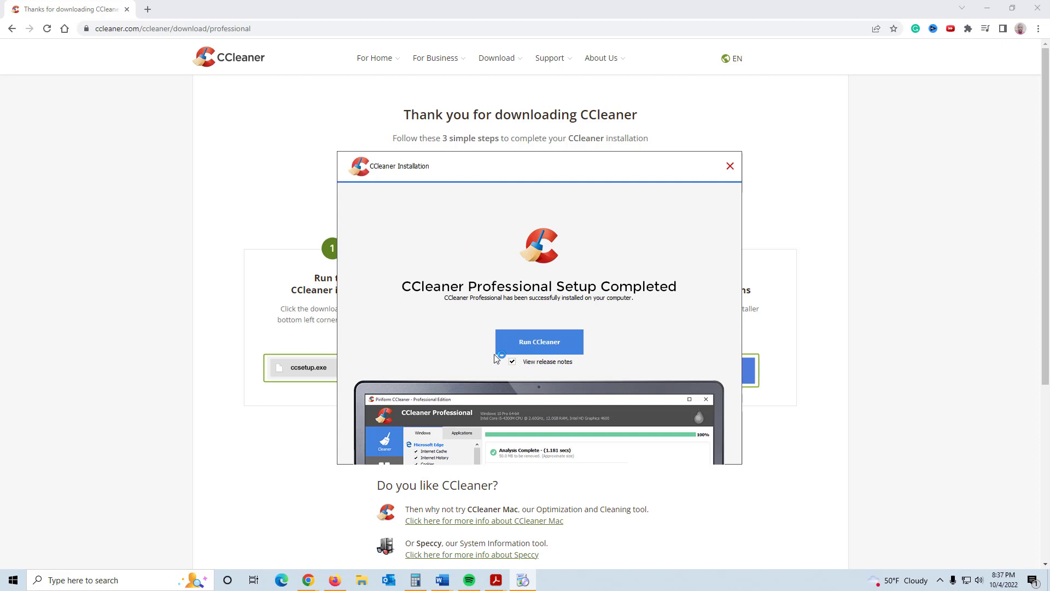
left_click_drag(488, 170, 449, 142)
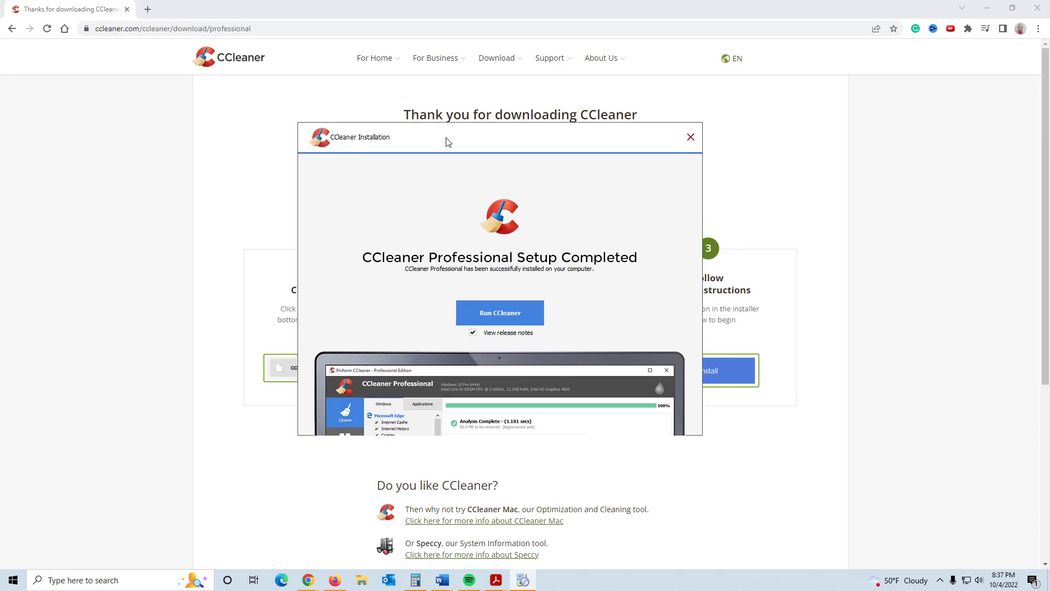
left_click(474, 333)
left_click(494, 320)
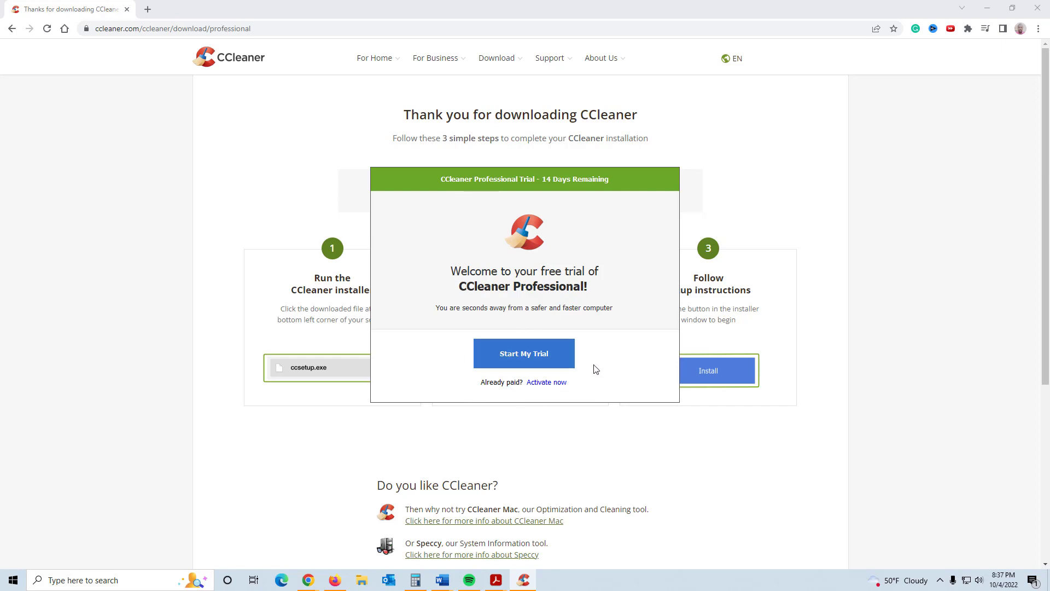
- Start the CCleaner Professional trial and maximize its window
left_click(526, 355)
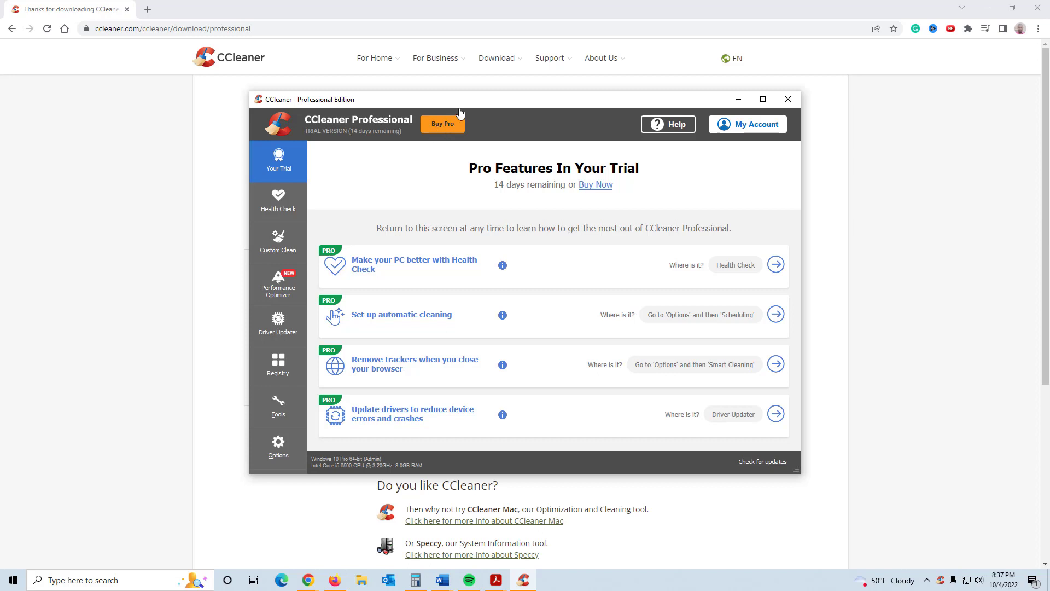
mouse_move(459, 103)
left_mouse_down()
mouse_move(503, 234)
mouse_move(452, 119)
left_mouse_up()
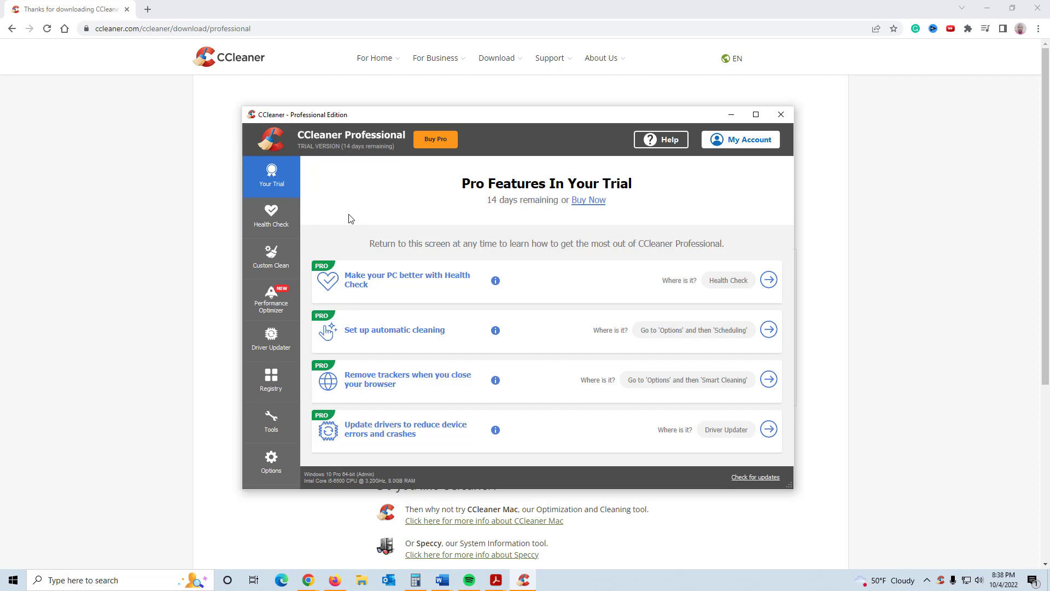
left_click(755, 115)
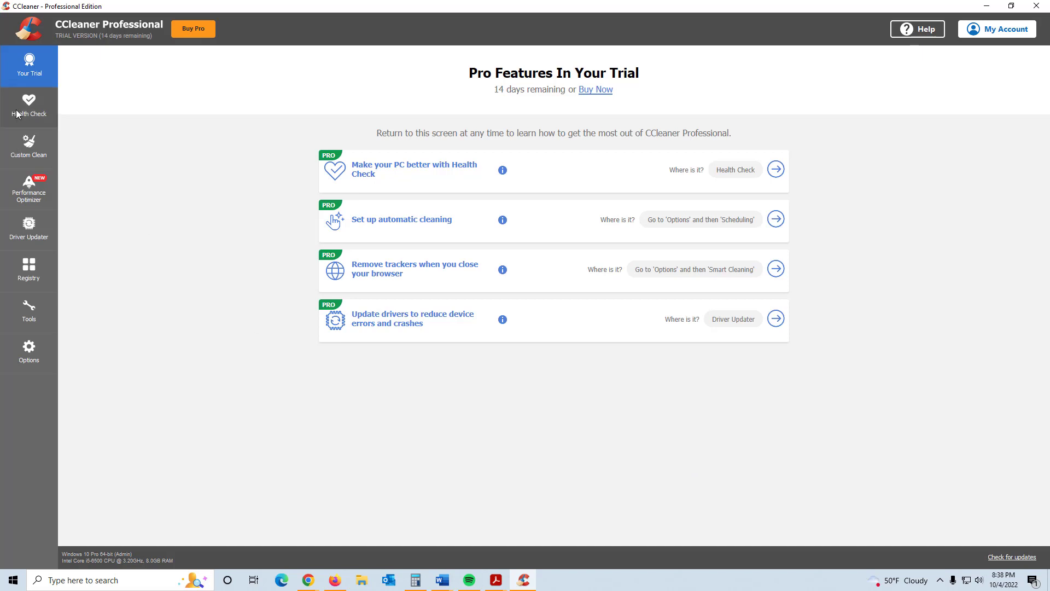
- Open Custom Clean, briefly return to Your Trial, then reopen Custom Clean
left_click(30, 147)
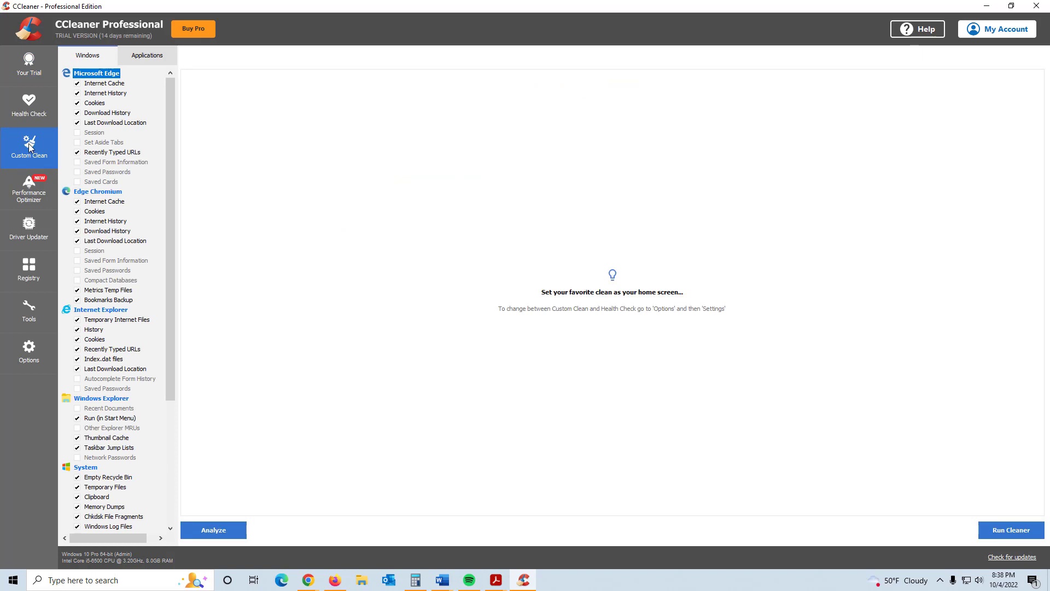
left_click(22, 72)
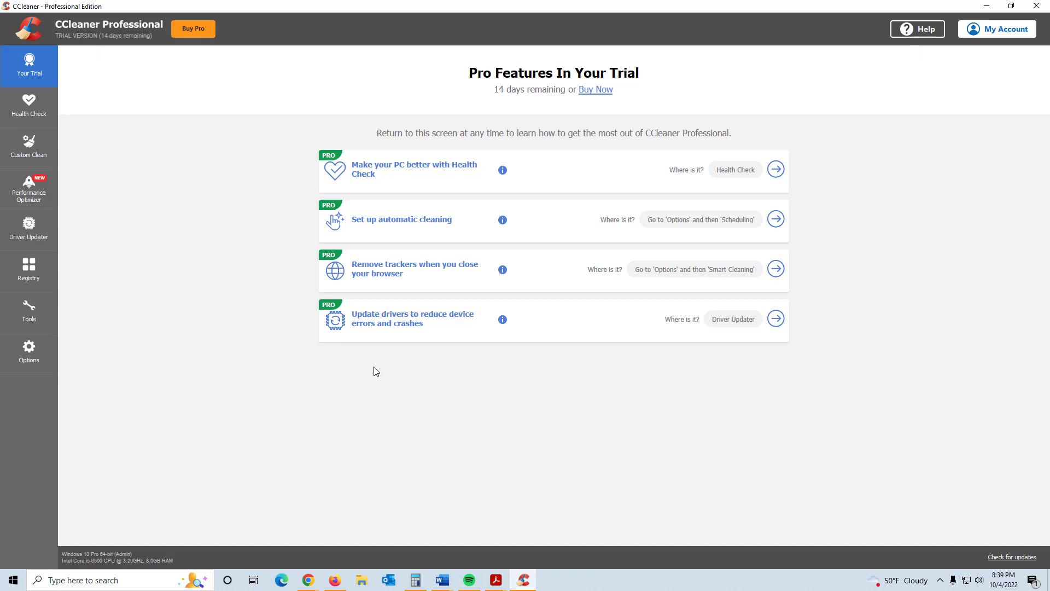
left_click(32, 146)
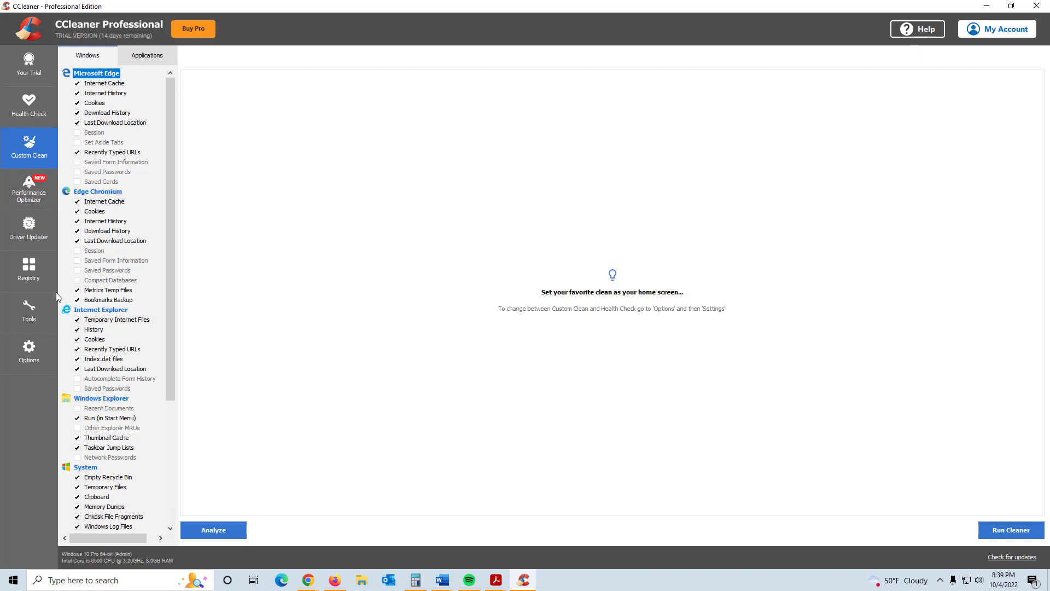
scroll(97, 418, "down", 1)
scroll(98, 417, "down", 1)
scroll(100, 415, "down", 2)
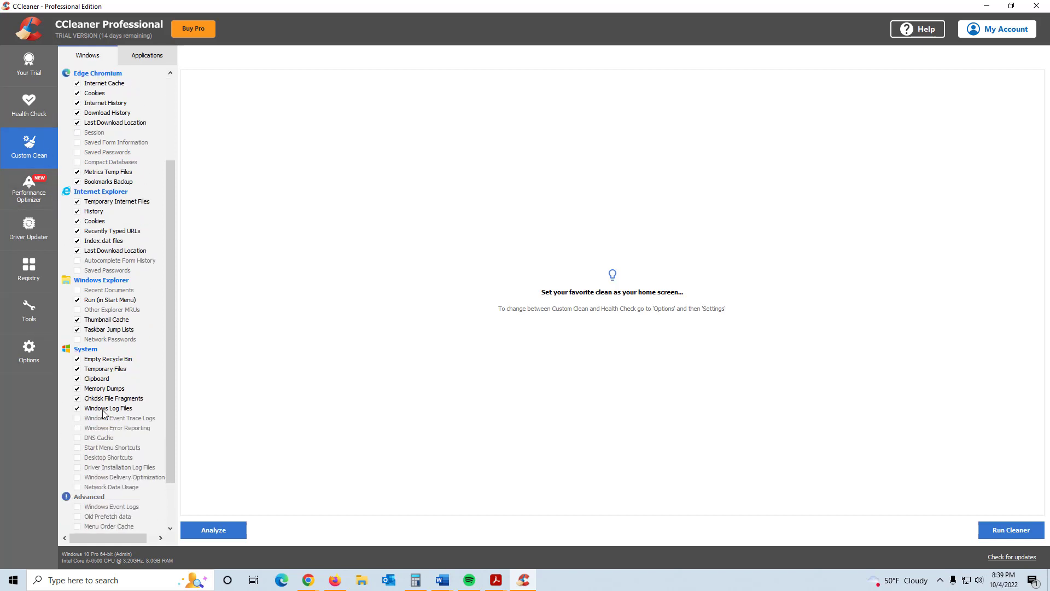
scroll(101, 410, "down", 1)
scroll(102, 414, "down", 1)
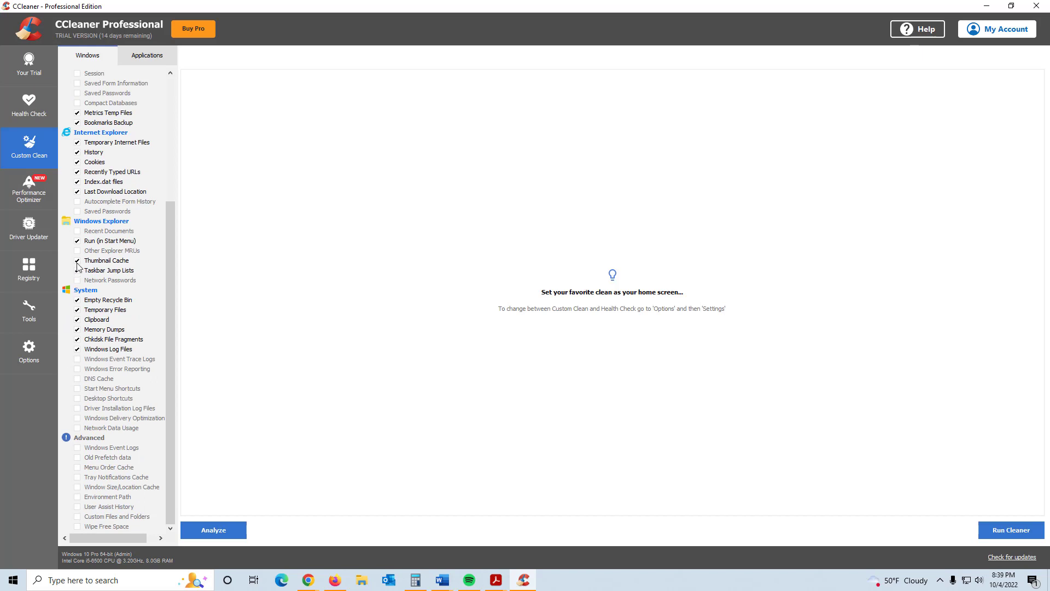
scroll(118, 334, "up", 6)
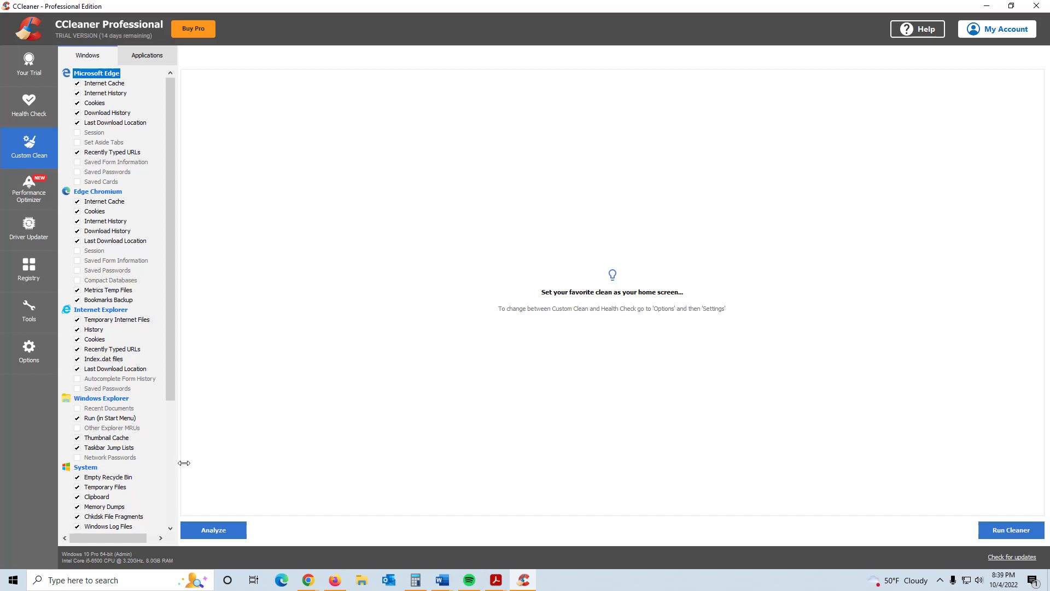
- Run the Custom Clean analysis, letting CCleaner force-close Firefox, Chrome and Spotify
left_click(216, 530)
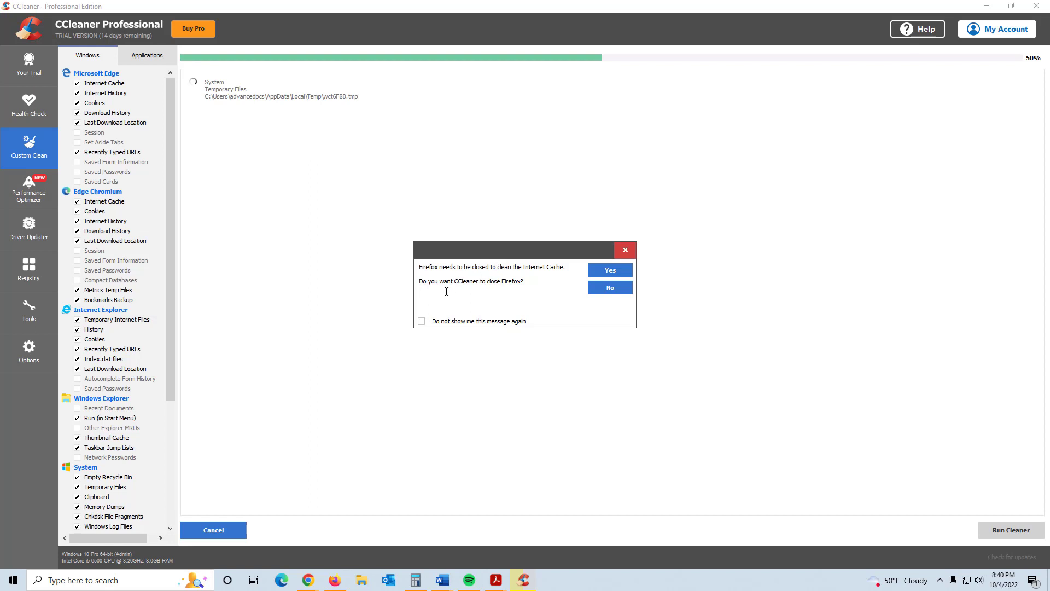
left_click(600, 272)
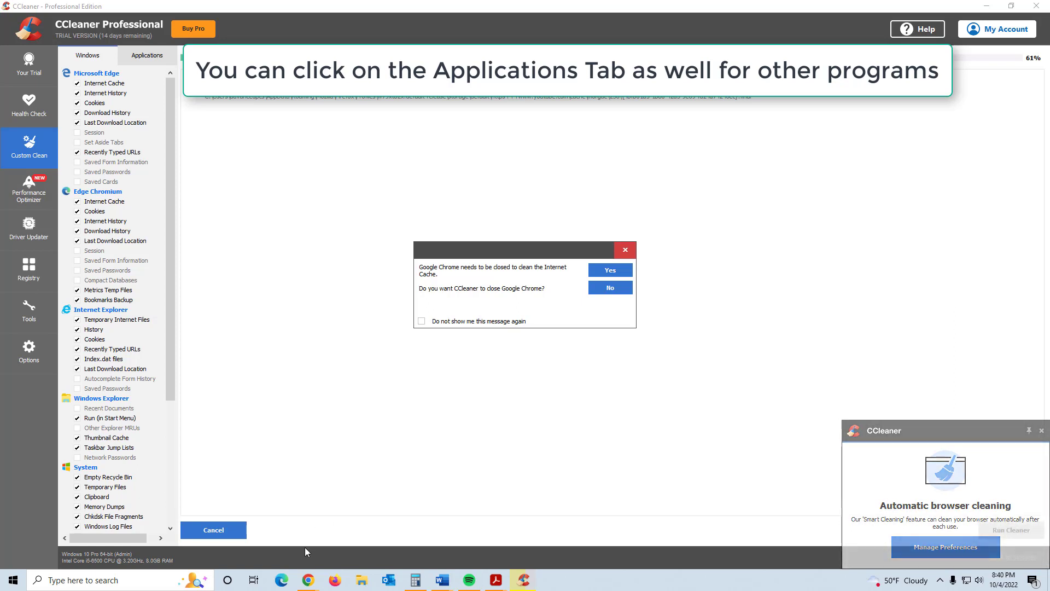
left_click(606, 271)
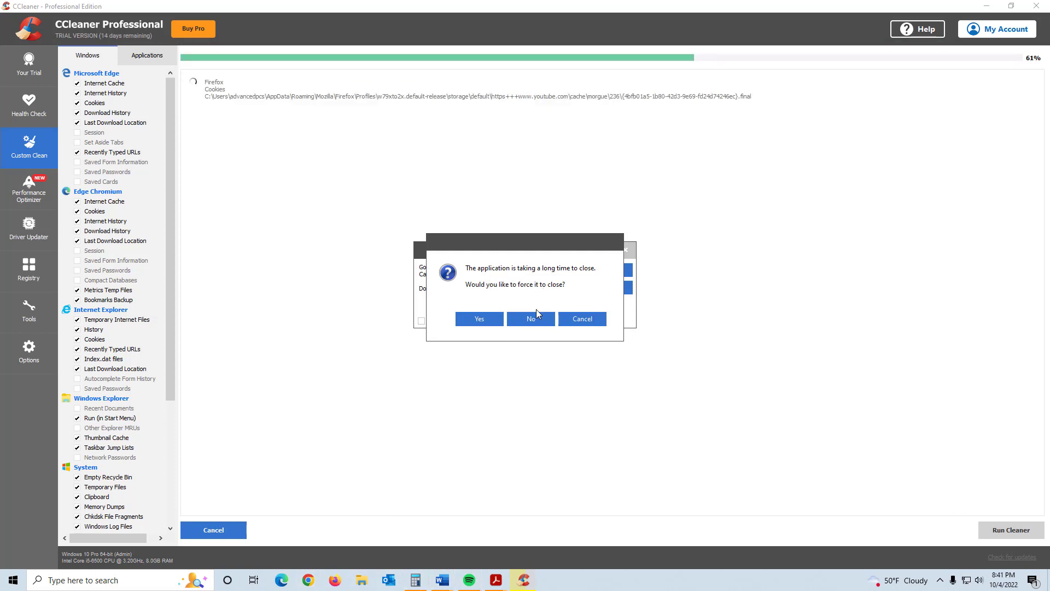
left_click(488, 319)
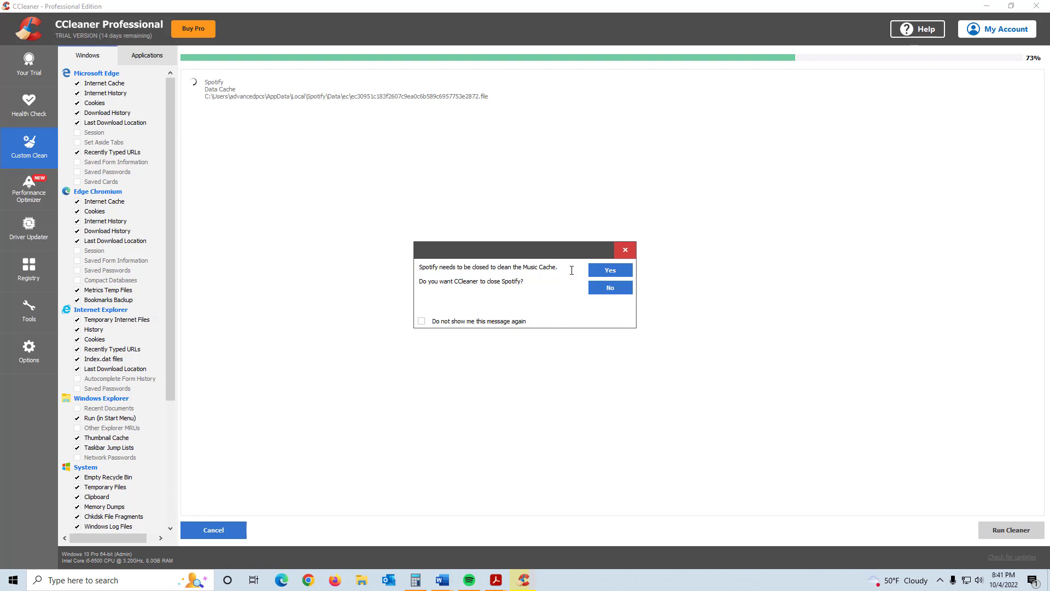
left_click(613, 272)
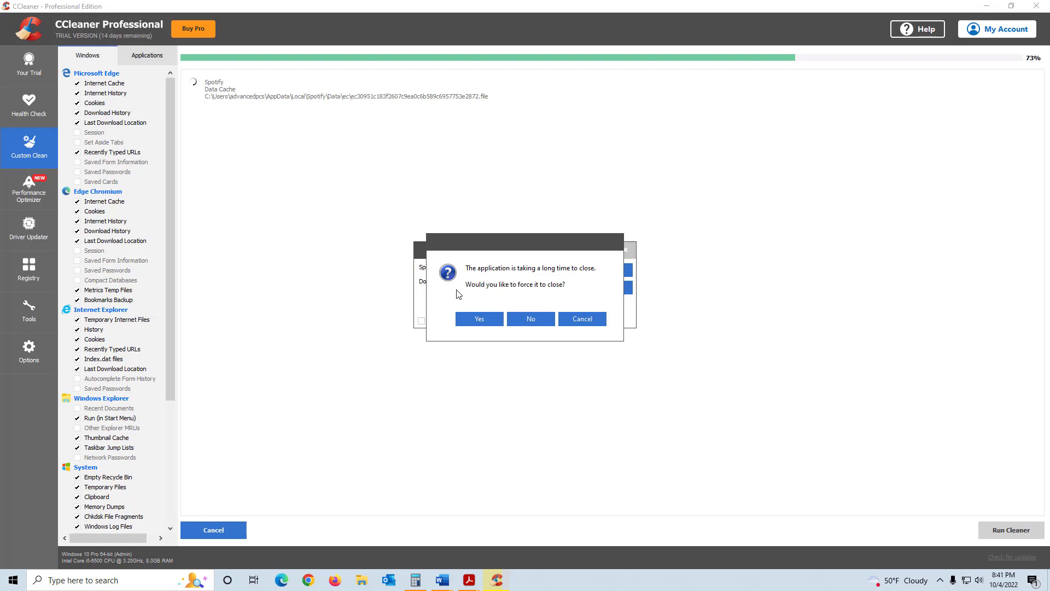
left_click(485, 317)
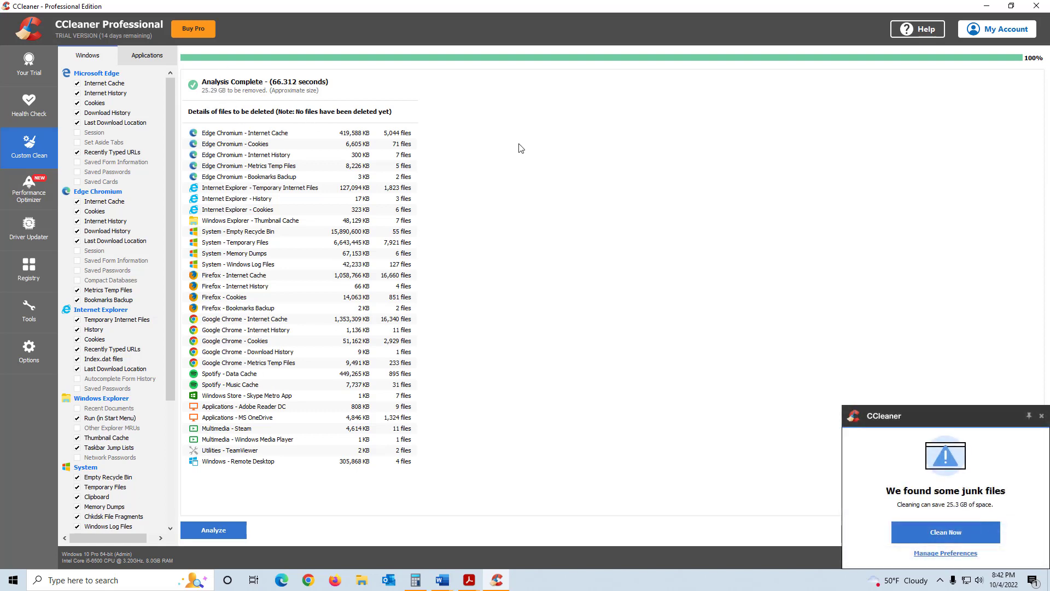
- Dismiss the junk-found notice, then cancel the Run Cleaner deletion warning
left_click(1042, 417)
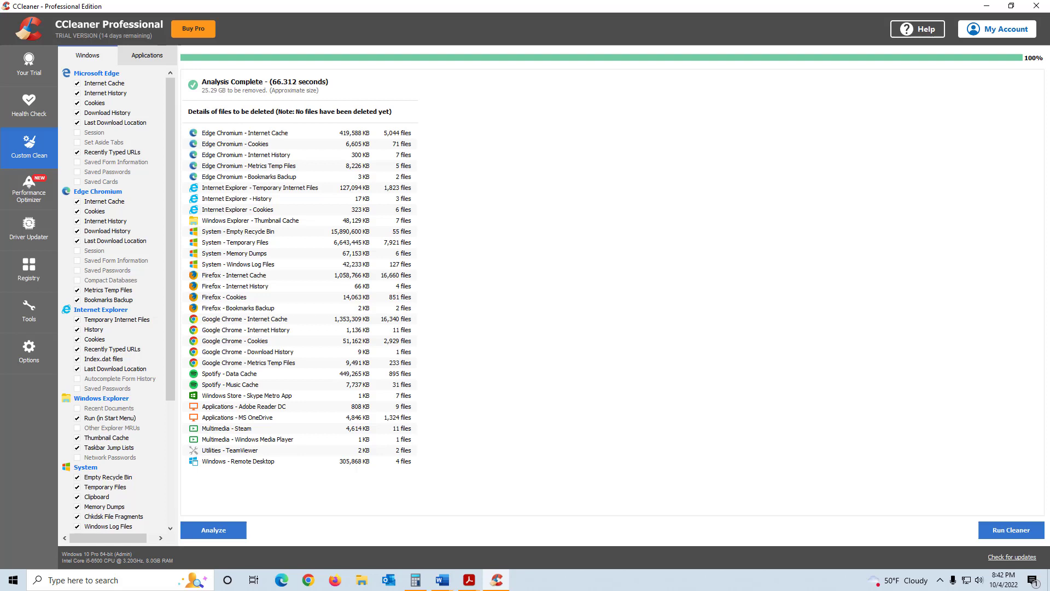
left_click(1014, 537)
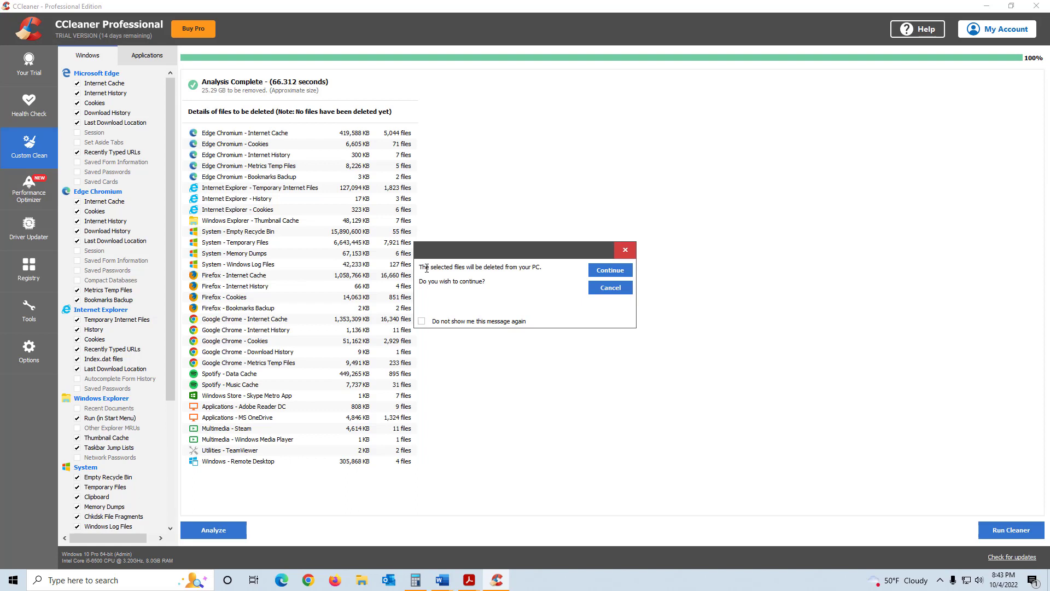
left_click(606, 288)
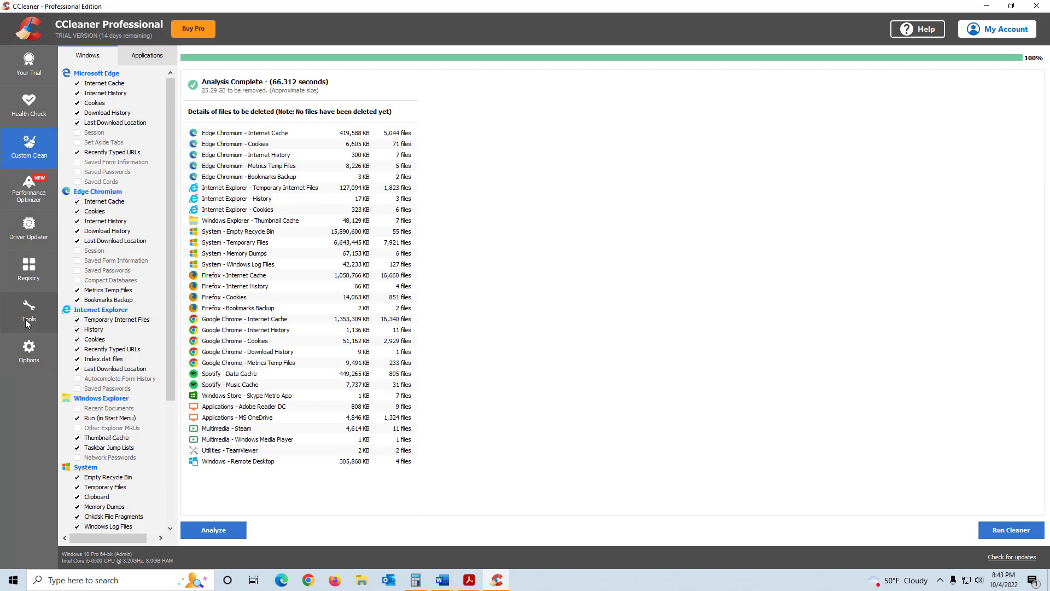
- Scan the registry from the Registry section, finding 400 issues
left_click(30, 273)
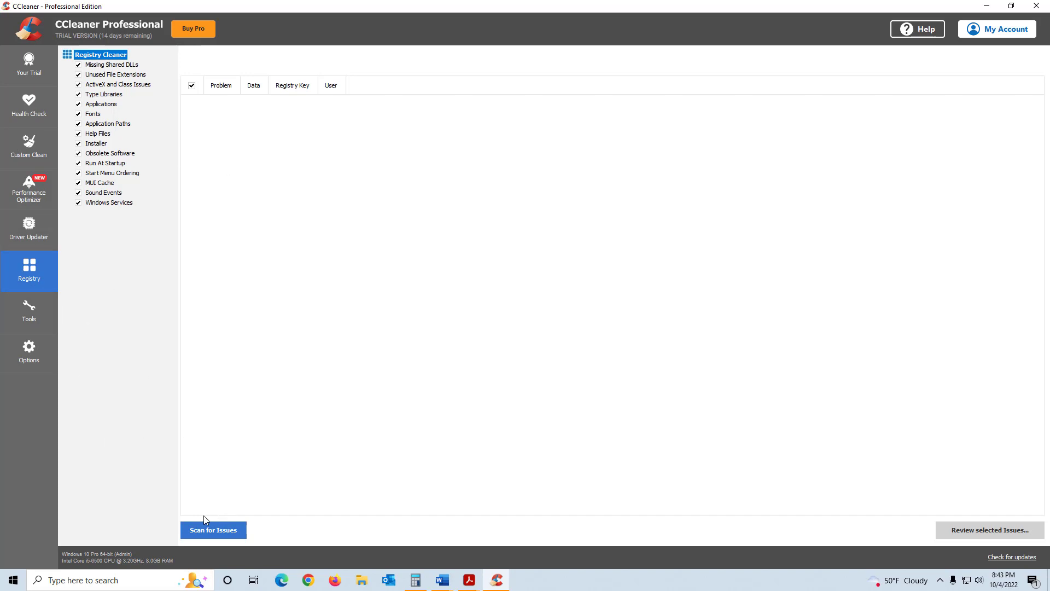
left_click(216, 531)
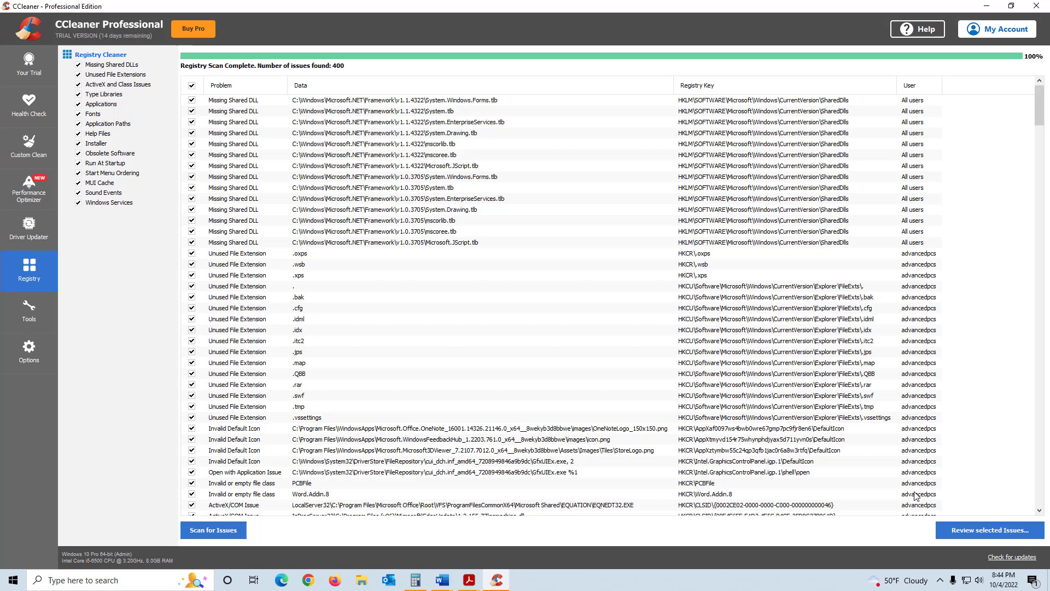
- Review the selected issues, first saving a registry backup named 'Registry backup'
left_click(960, 528)
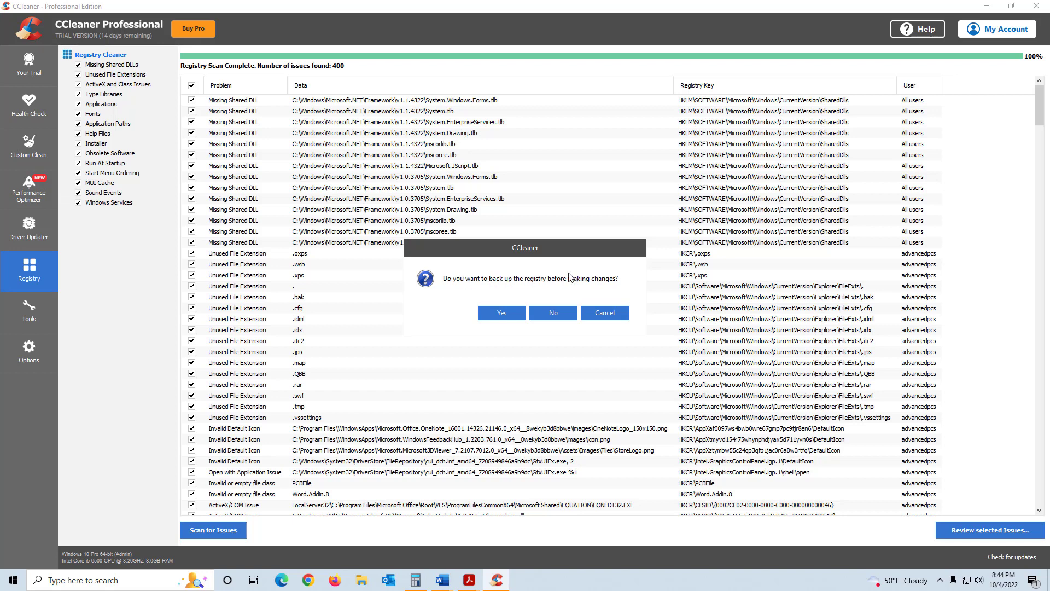
left_click(514, 312)
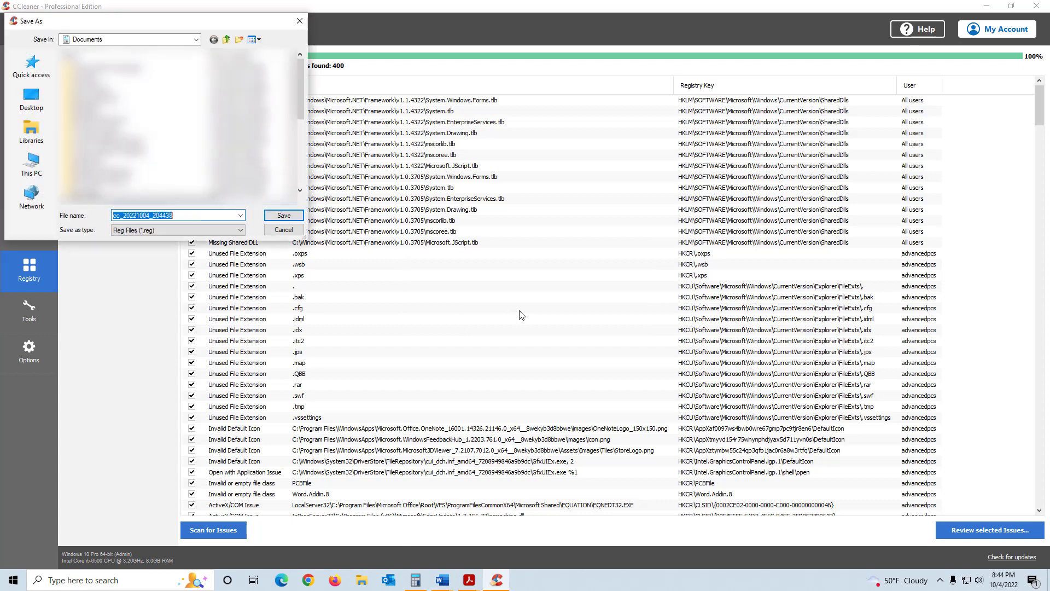
mouse_move(185, 25)
left_mouse_down()
mouse_move(643, 183)
mouse_move(686, 132)
left_mouse_up()
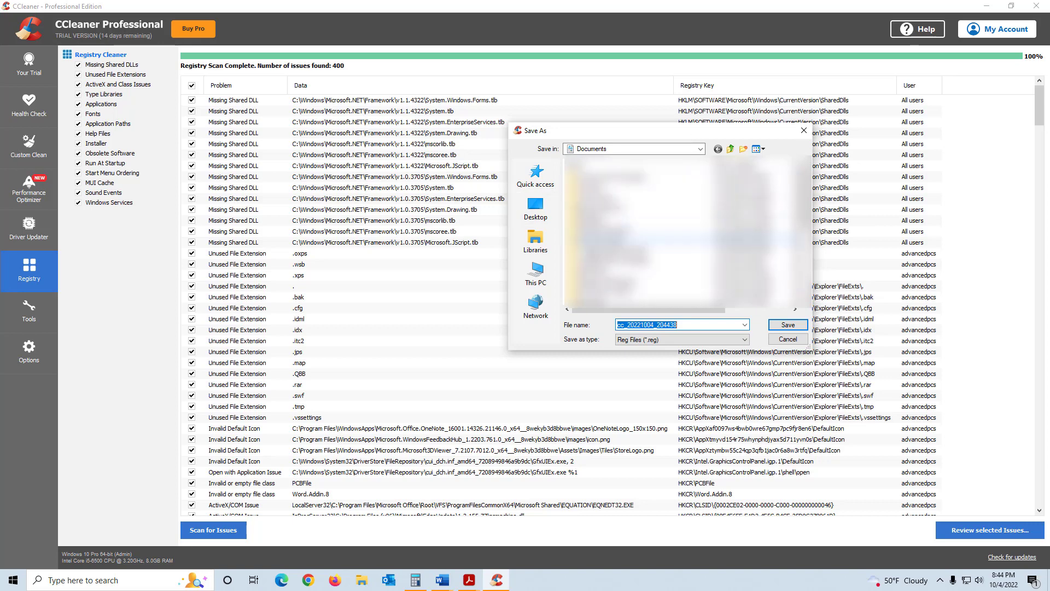
scroll(681, 235, "down", 2)
scroll(646, 246, "down", 1)
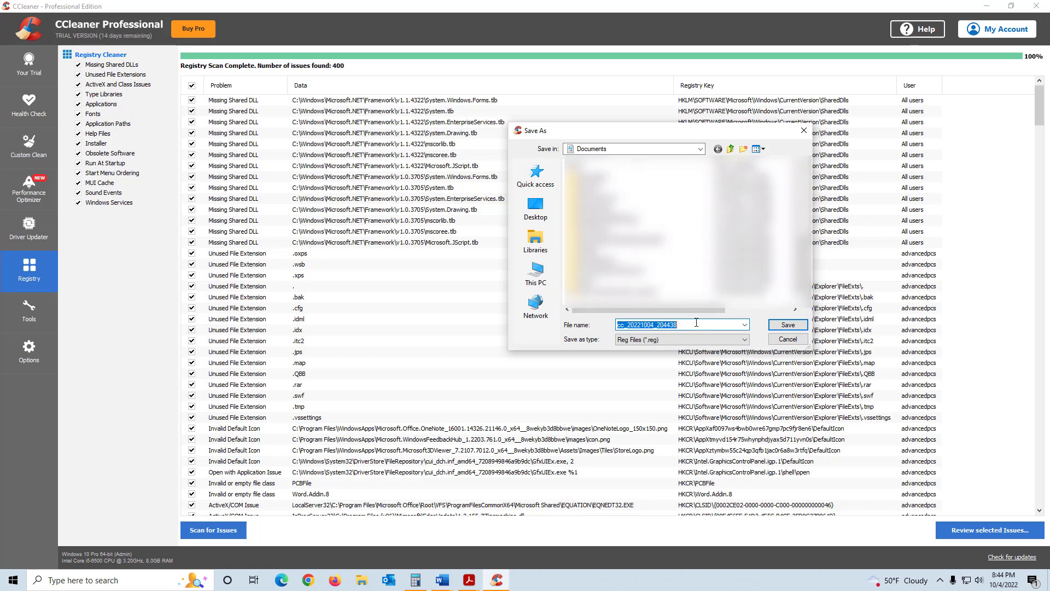
type("Regi")
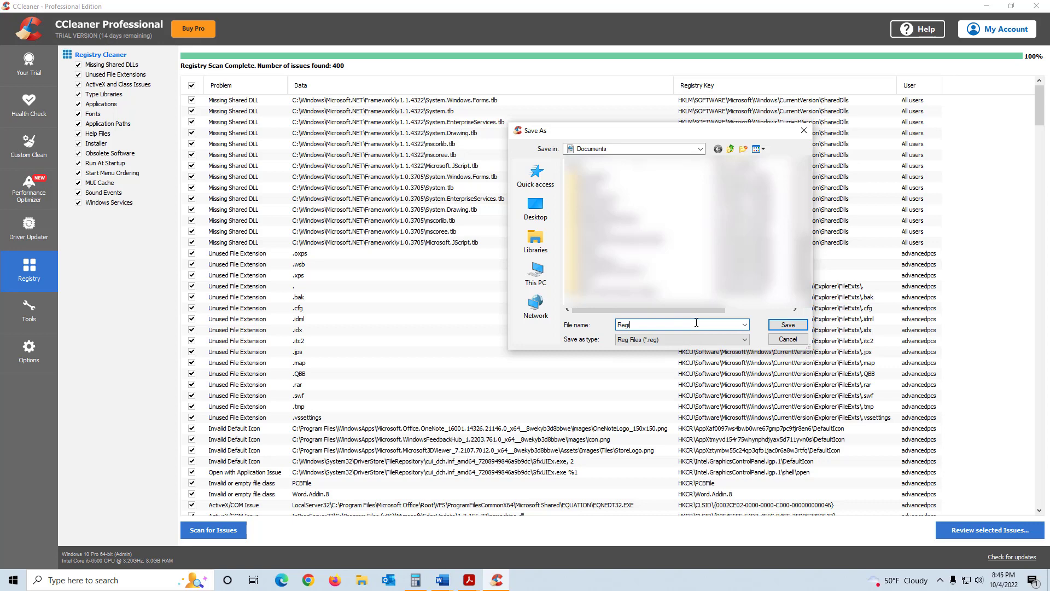
type("stry backup")
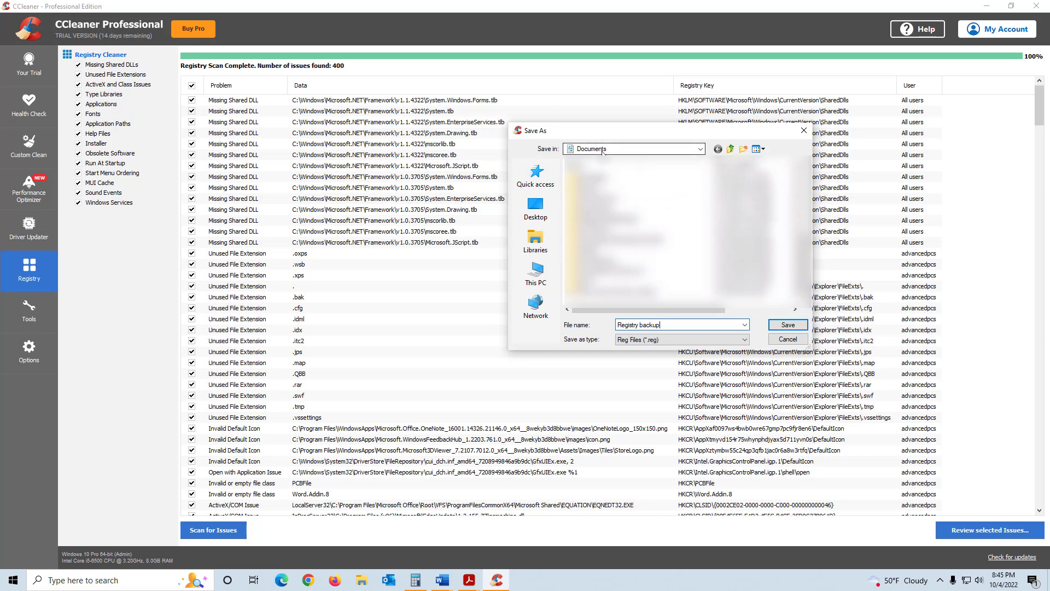
left_click(788, 326)
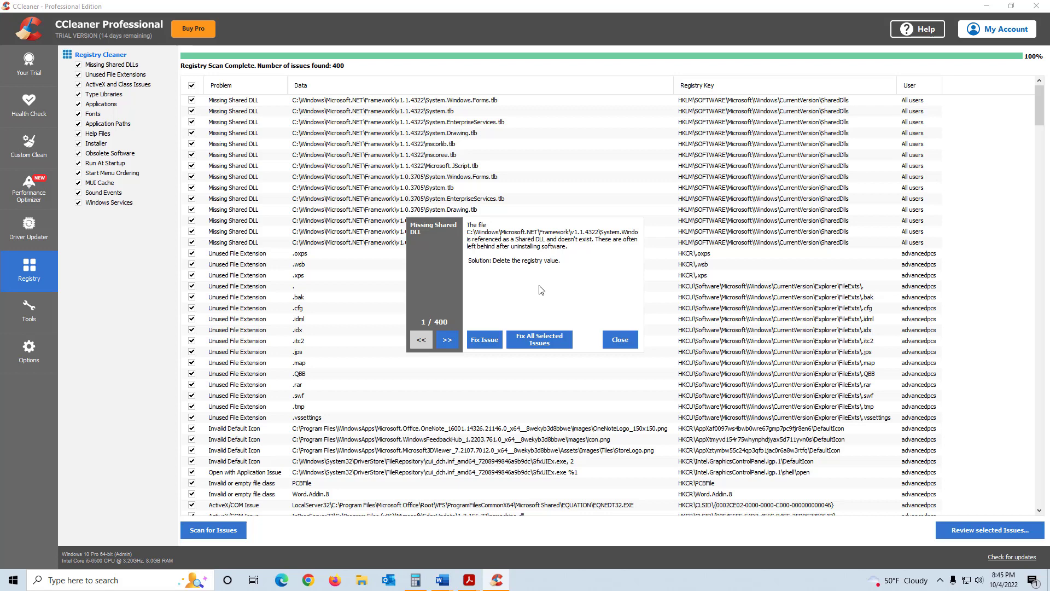
- Fix all 400 selected registry issues and dismiss the results
left_click(534, 344)
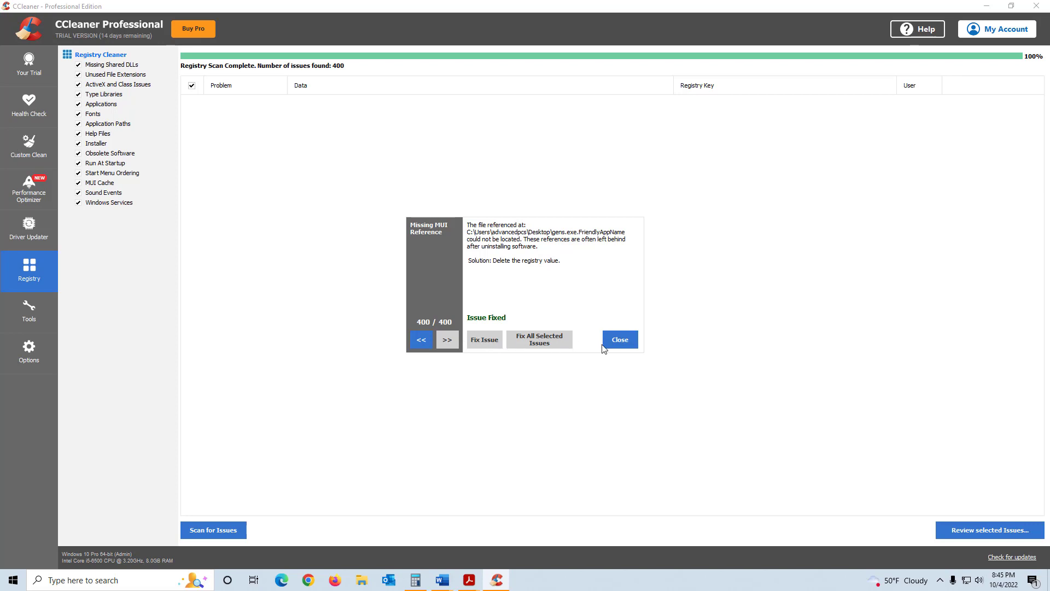
left_click(620, 338)
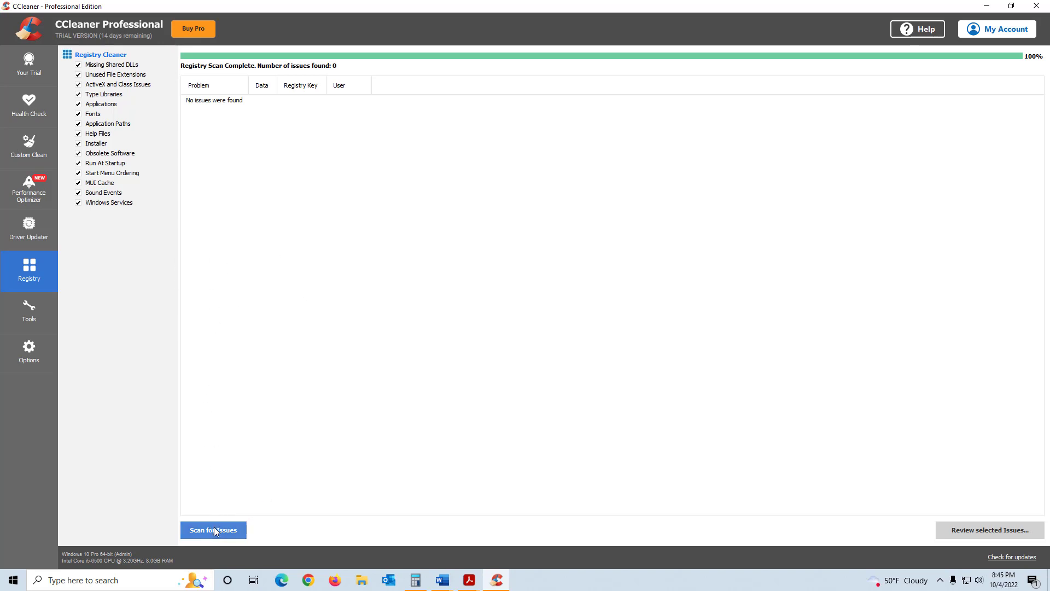
- Rescan the registry and fix the 29 new issues, declining the backup
left_click(214, 527)
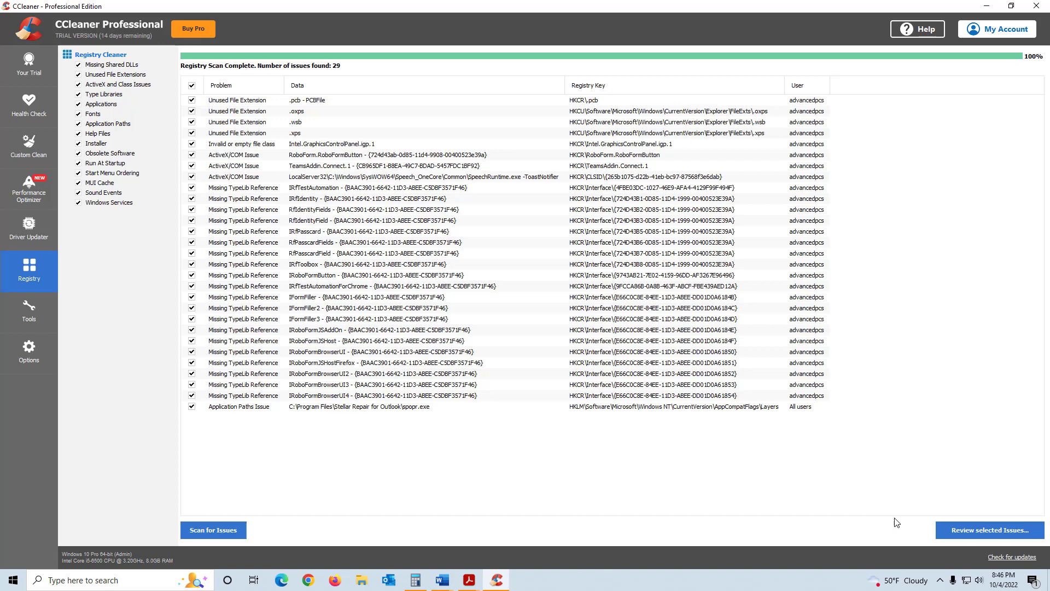
left_click(981, 531)
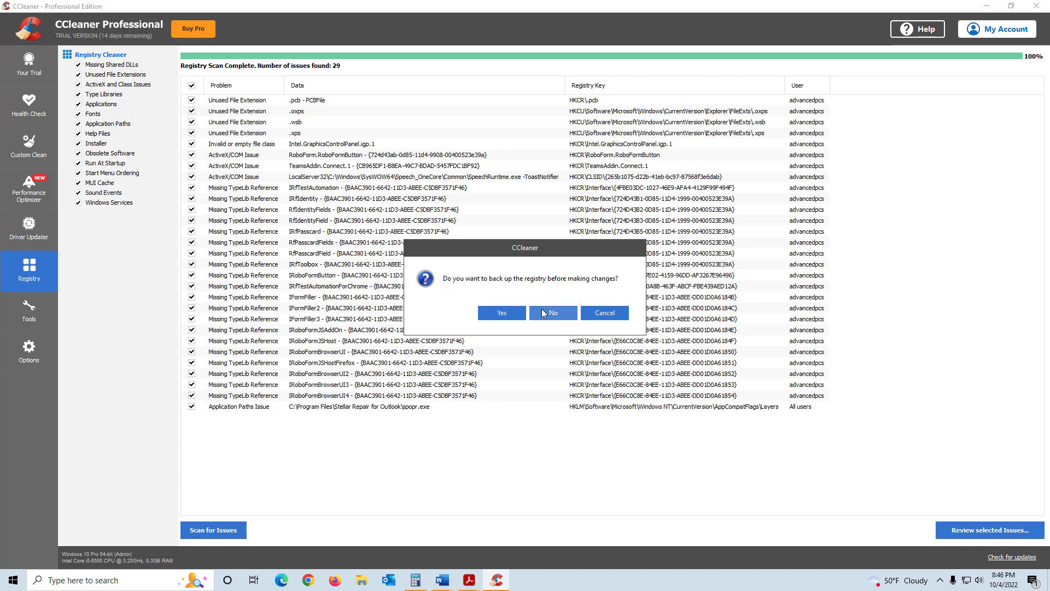
left_click(561, 315)
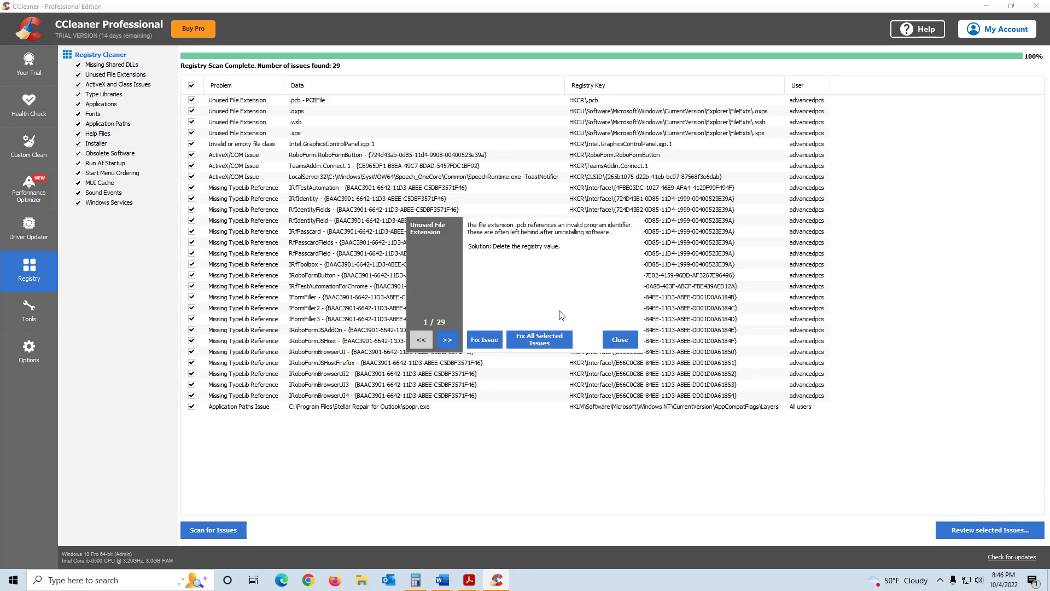
left_click(526, 341)
left_click(526, 341)
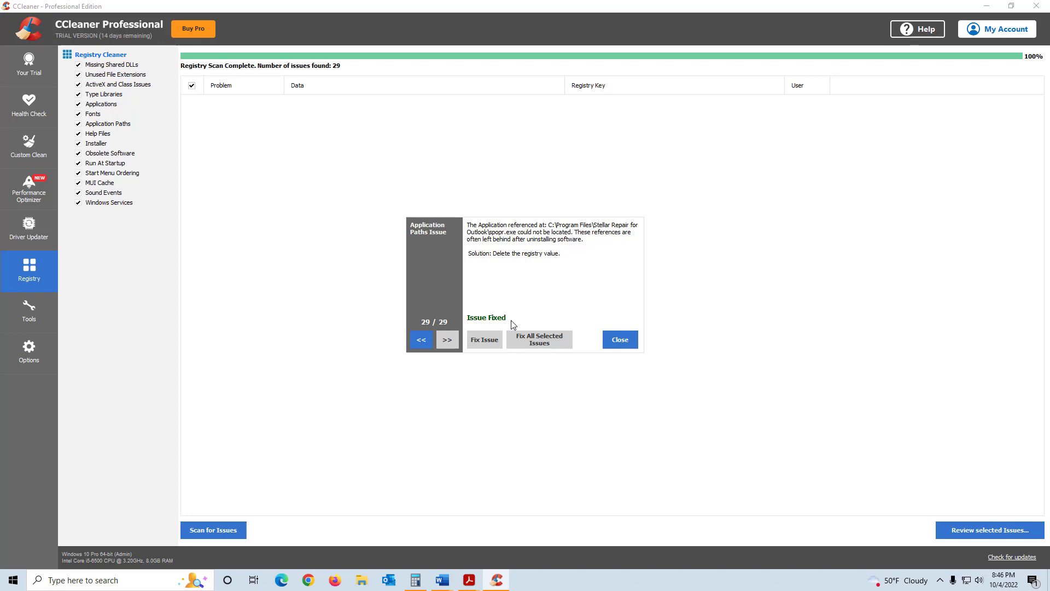
left_click(624, 341)
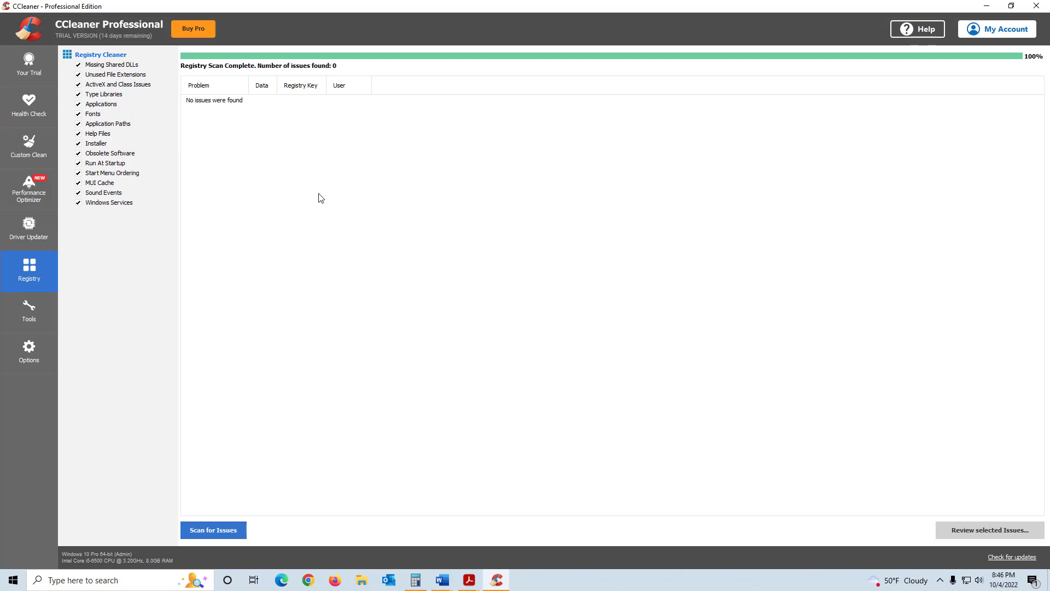
- Rescan the registry and fix the last 2 issues, skipping the backup
left_click(212, 531)
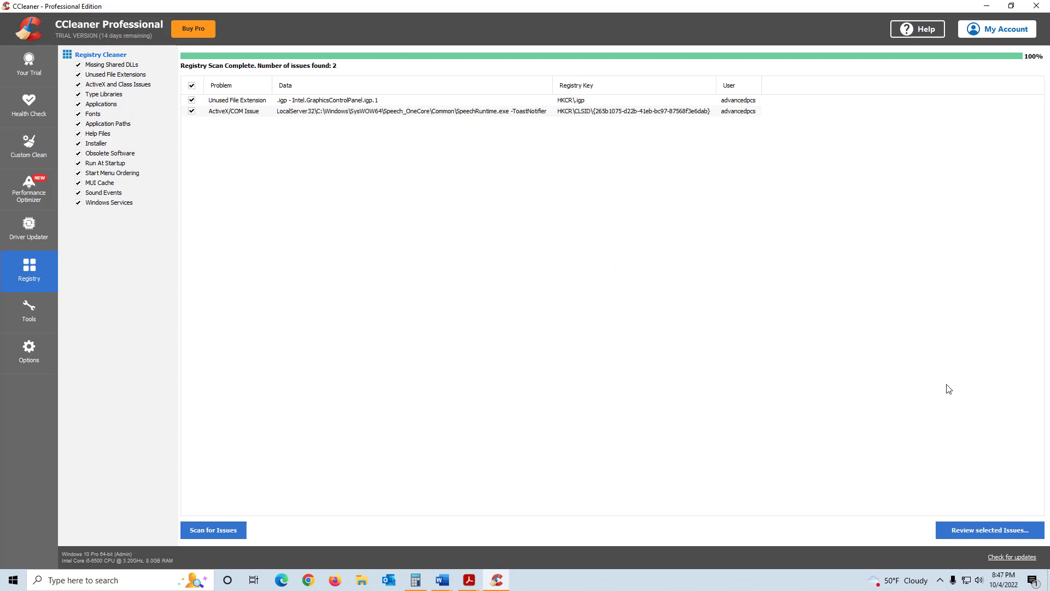
left_click(973, 531)
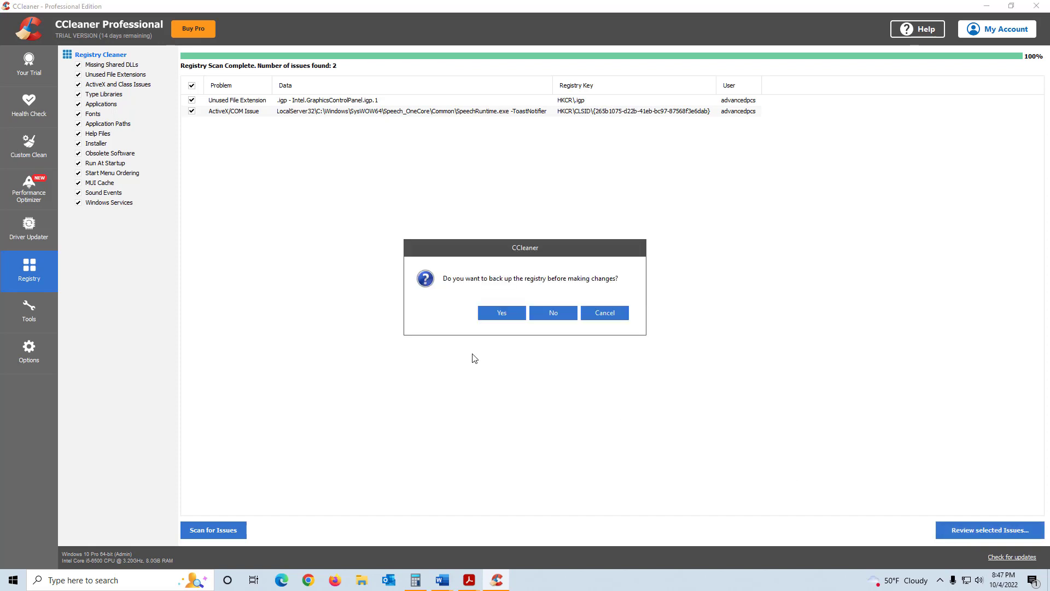
left_click(551, 321)
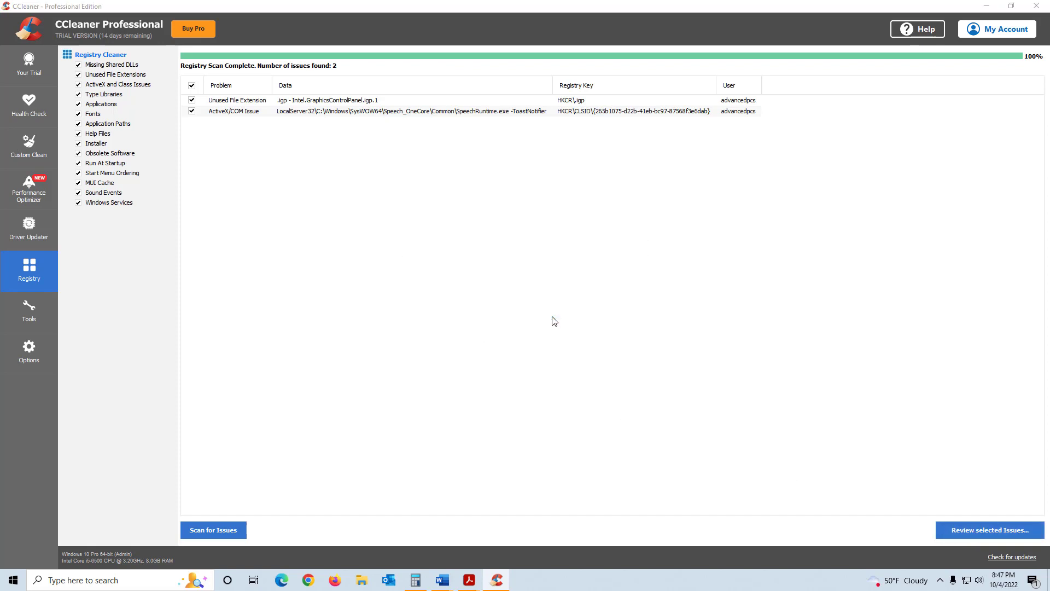
left_click(535, 346)
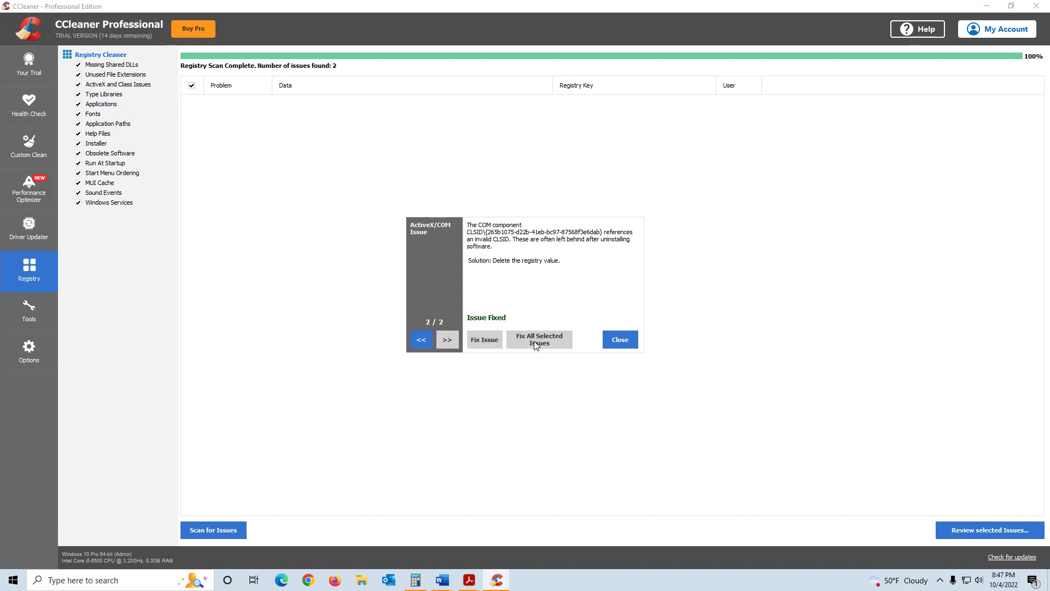
left_click(620, 340)
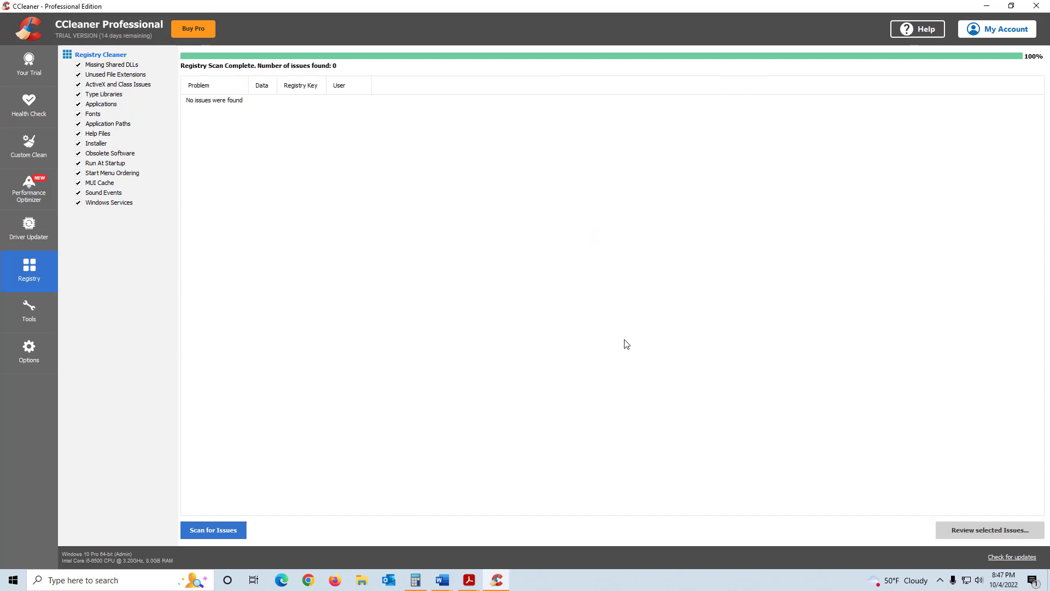
- Open the Startup tool under Tools to list Windows startup programs
left_click(25, 312)
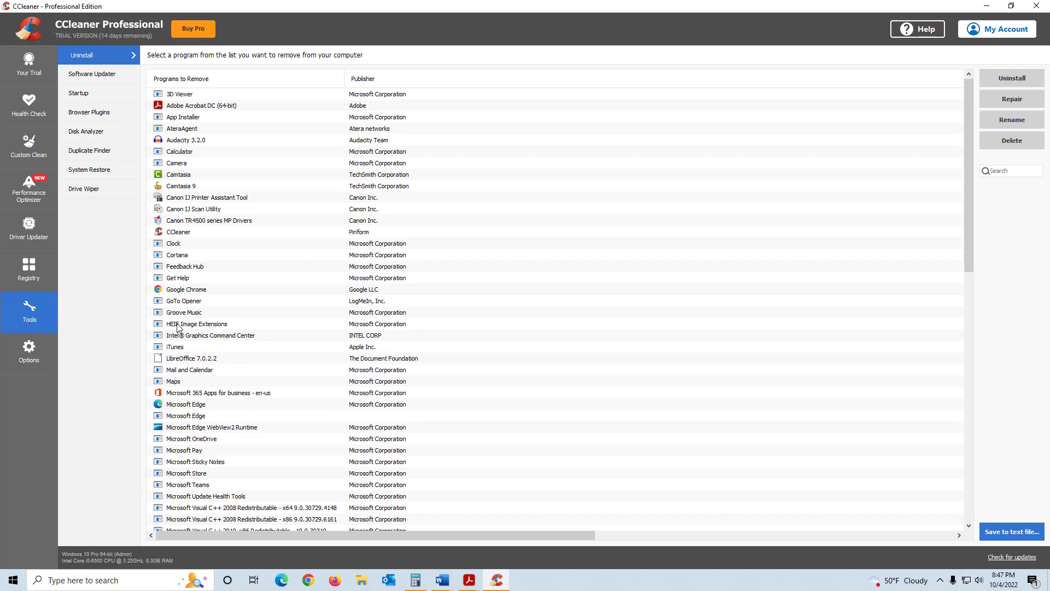
left_click(78, 188)
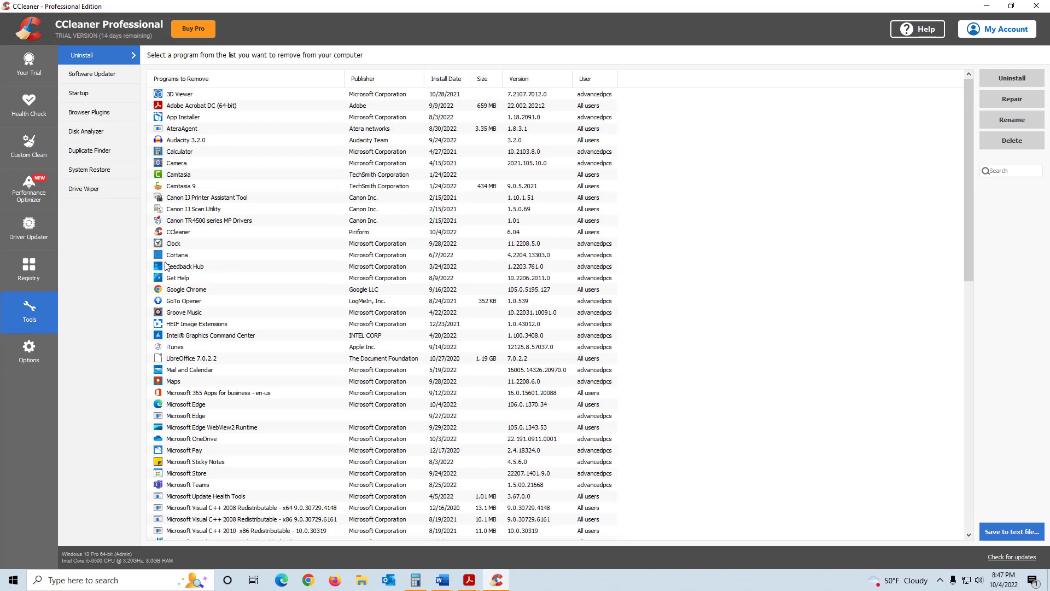
scroll(210, 289, "down", 1)
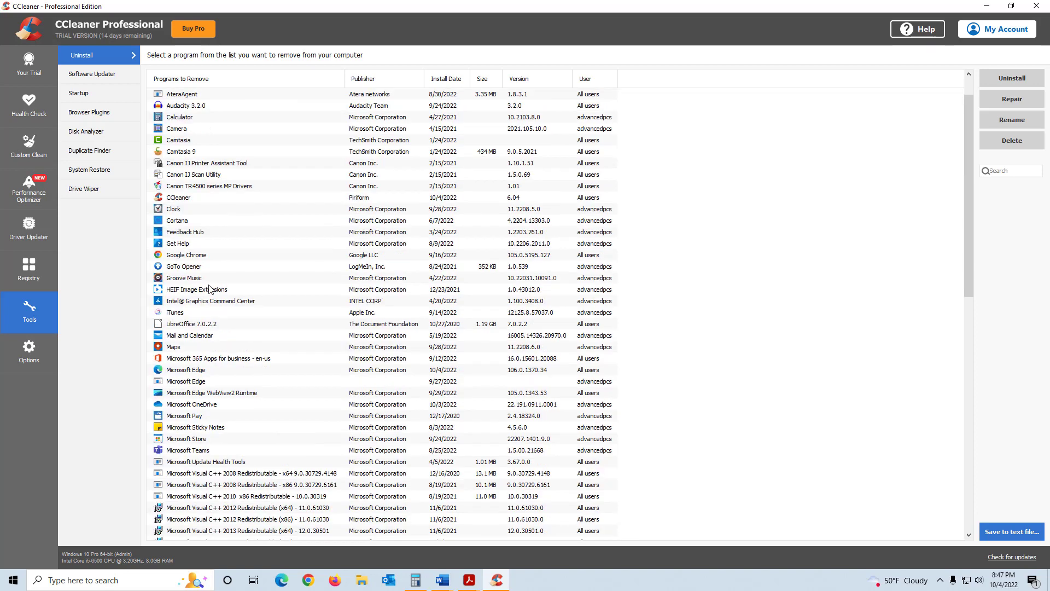
scroll(210, 289, "down", 2)
scroll(209, 289, "down", 2)
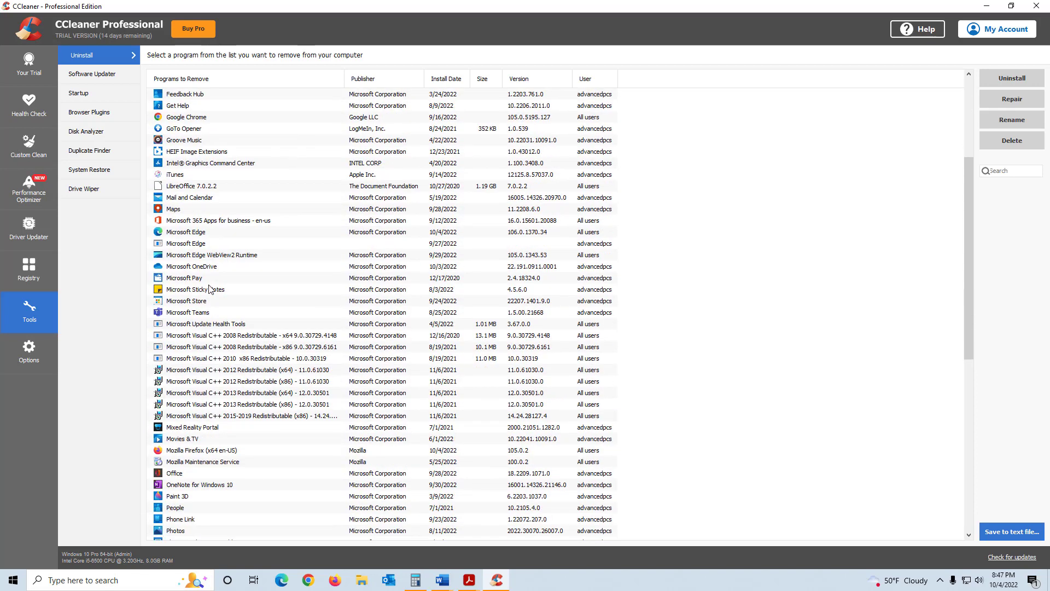
scroll(209, 289, "down", 1)
scroll(208, 289, "up", 4)
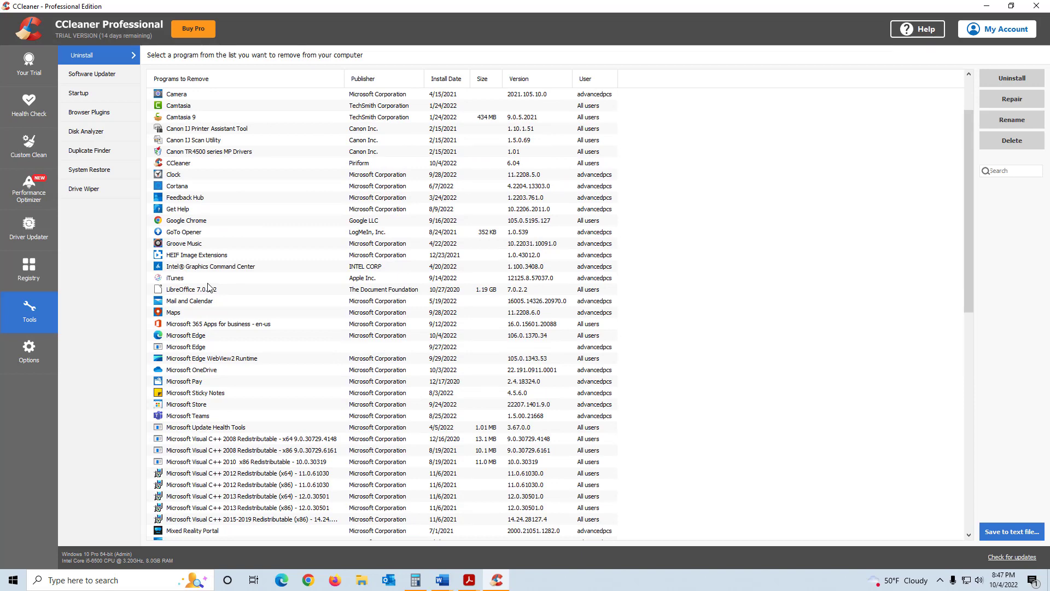
left_click(76, 94)
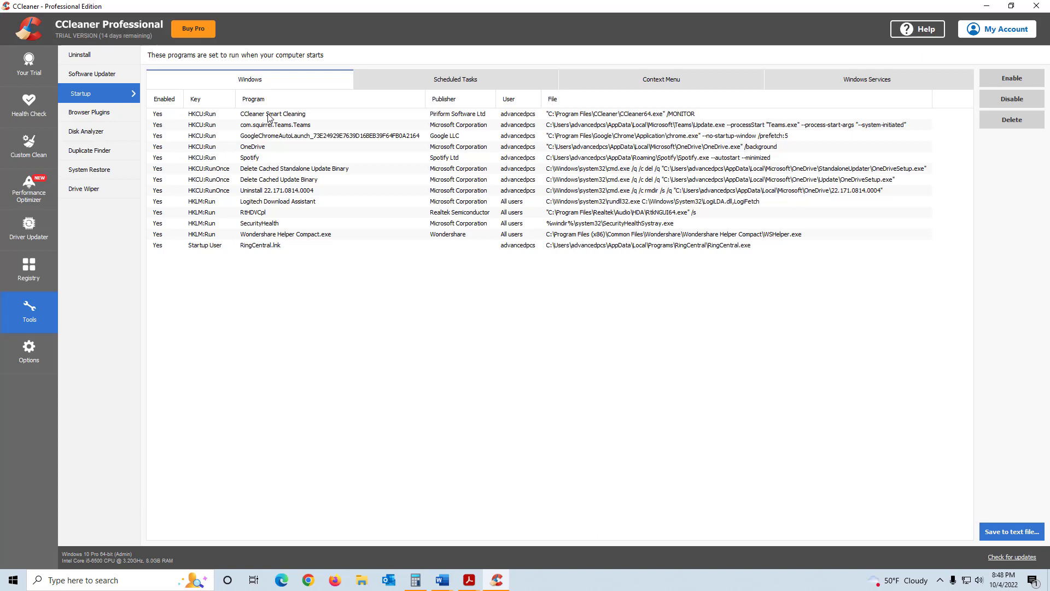
left_click(159, 117)
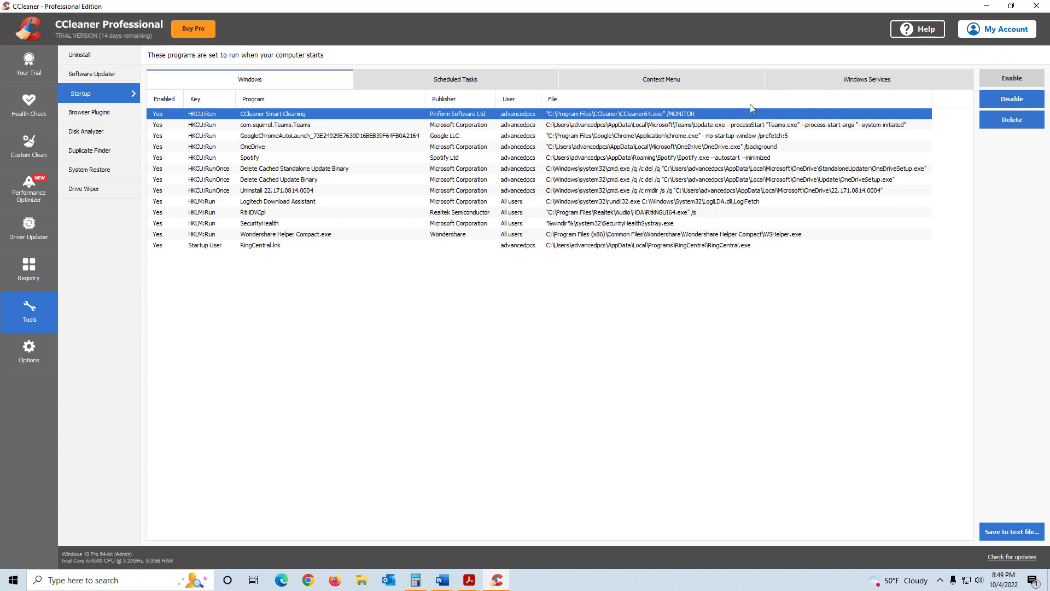
left_click(1011, 98)
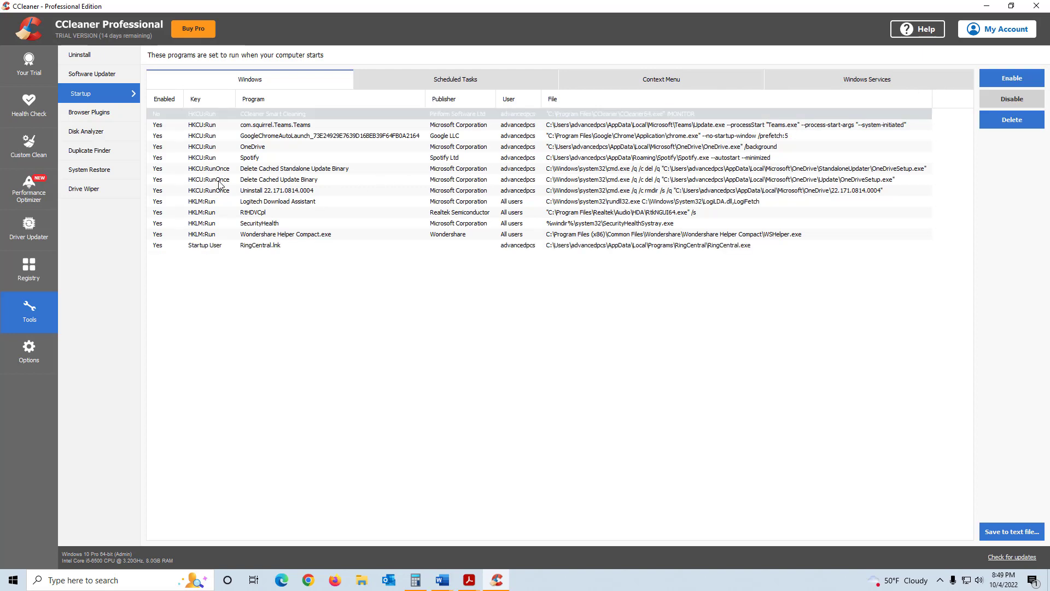
left_click(198, 126)
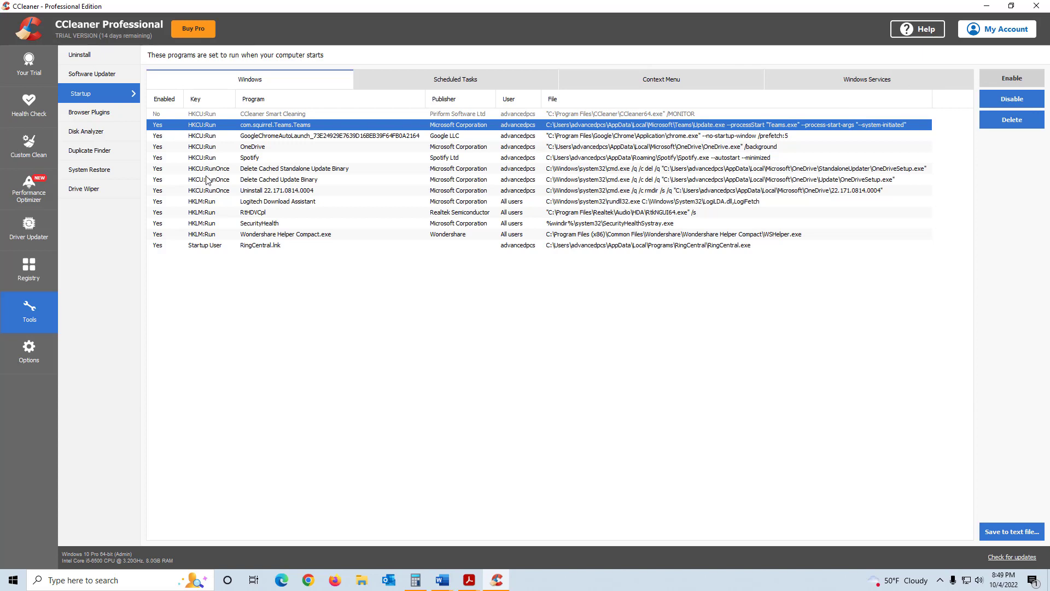
left_click(247, 159)
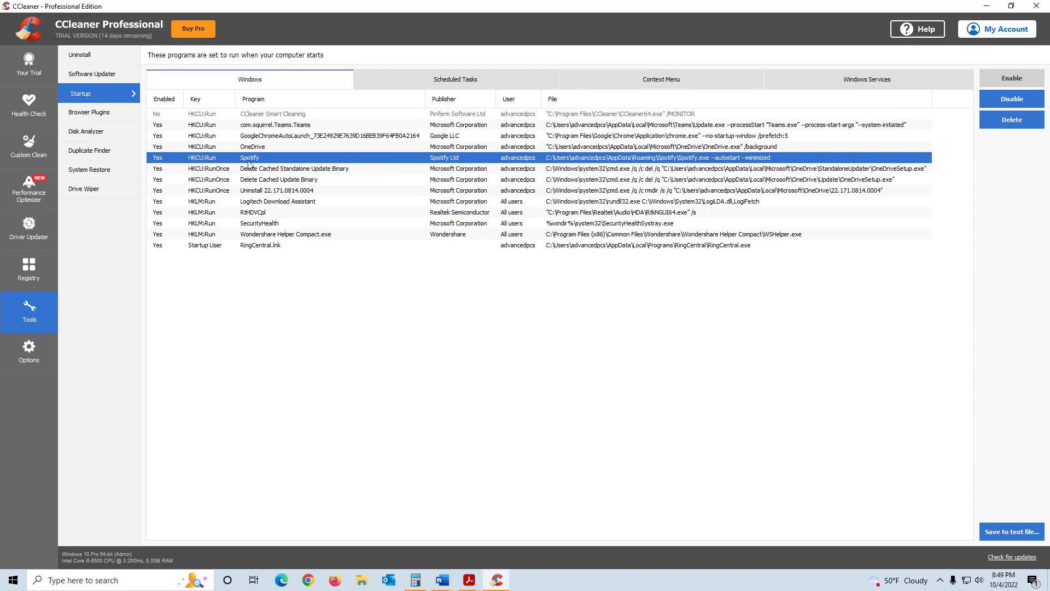
left_click(161, 114)
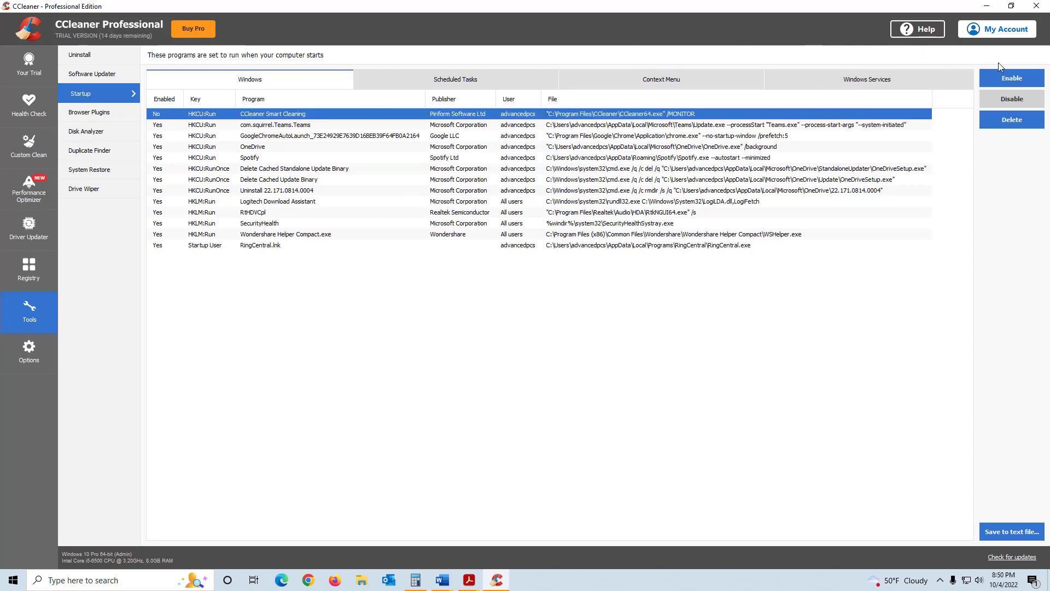
left_click(1016, 80)
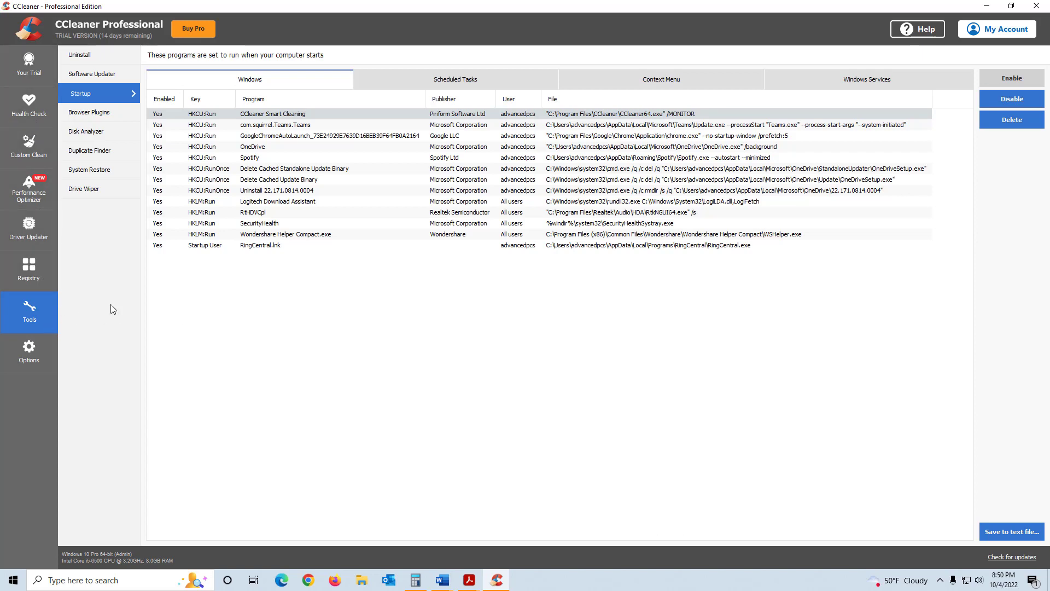
- Run the Health Check scan after briefly viewing the Your Trial page
left_click(27, 110)
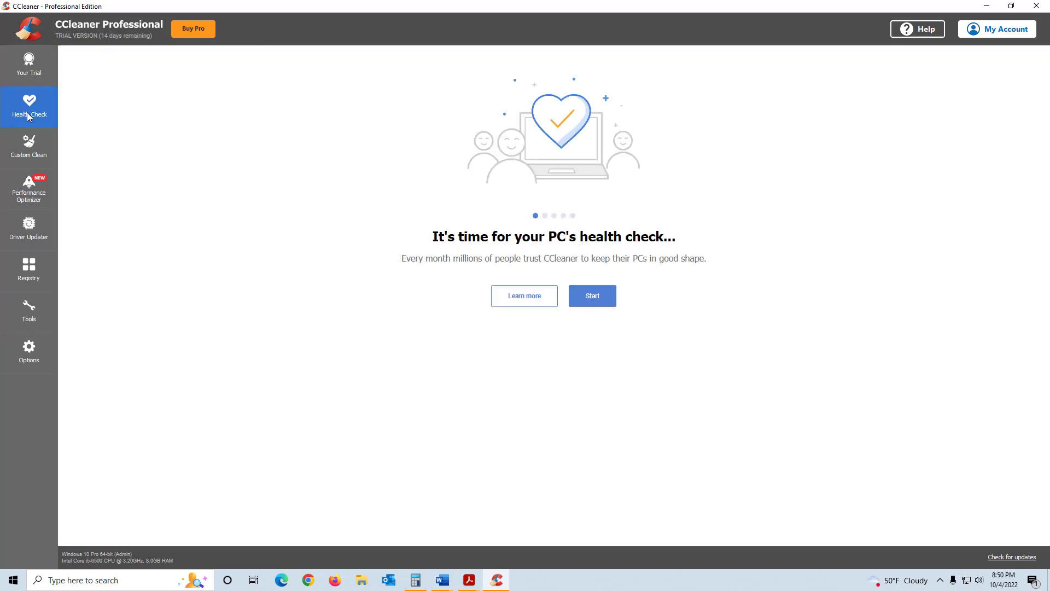
left_click(26, 62)
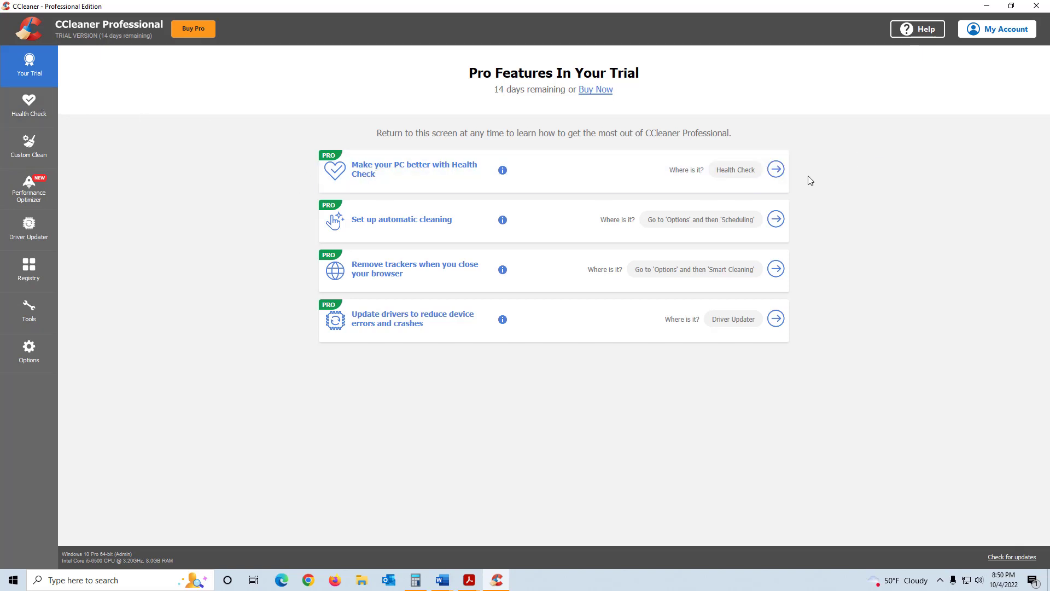
left_click(776, 170)
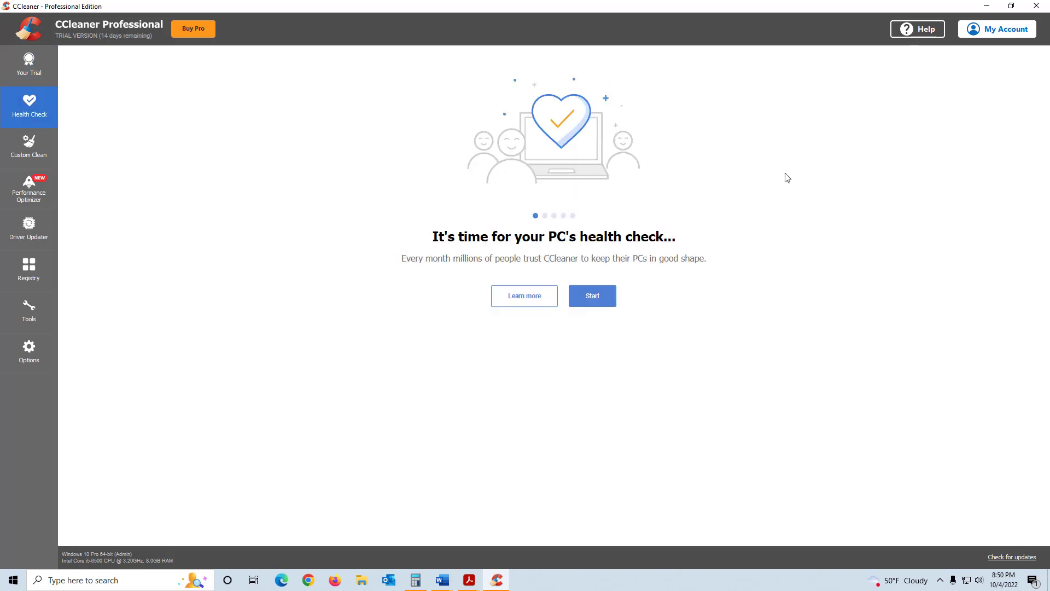
left_click(596, 297)
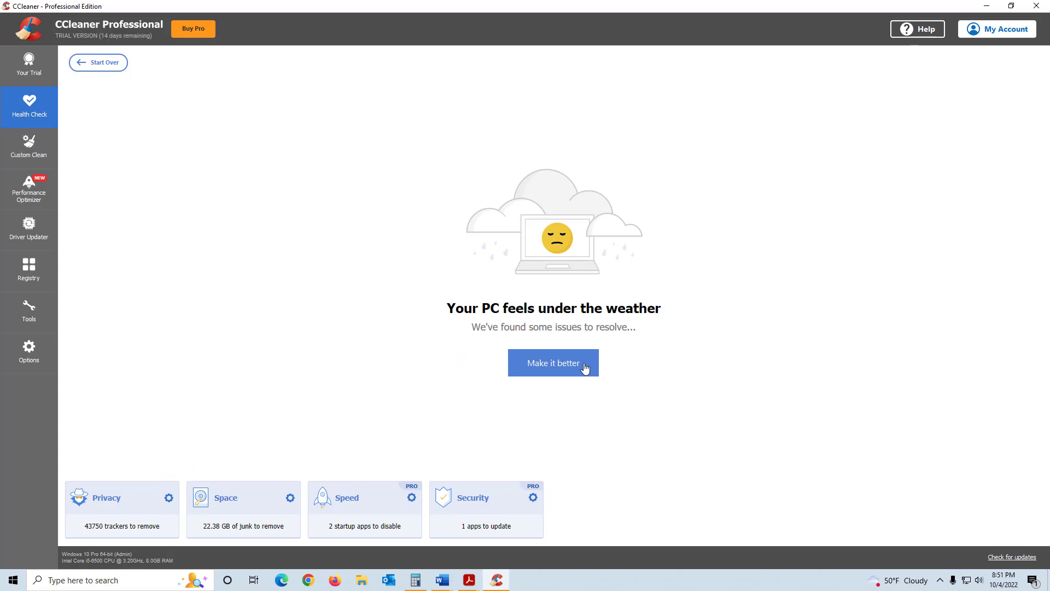
- Apply the Make it better fixes, then close CCleaner Professional
left_click(564, 369)
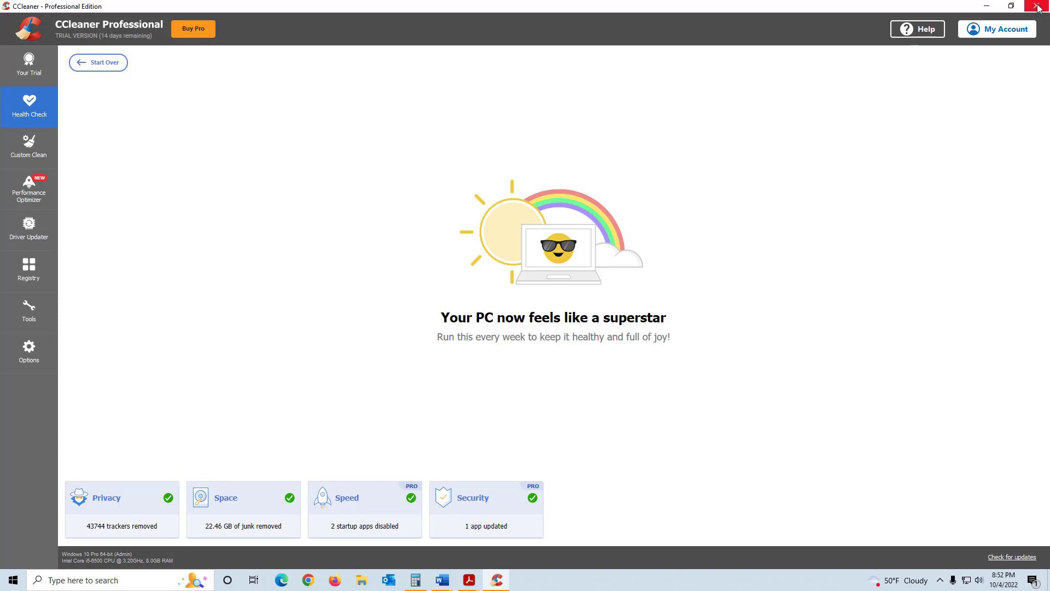
left_click(1037, 7)
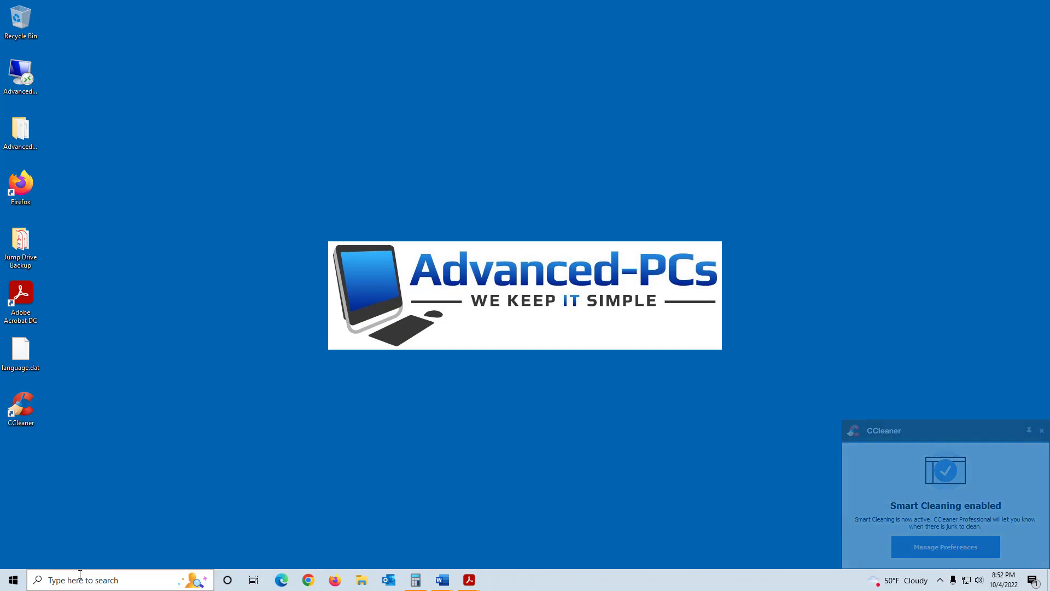
- Search 'conto' from the taskbar and launch Control Panel
left_click(110, 576)
type("con")
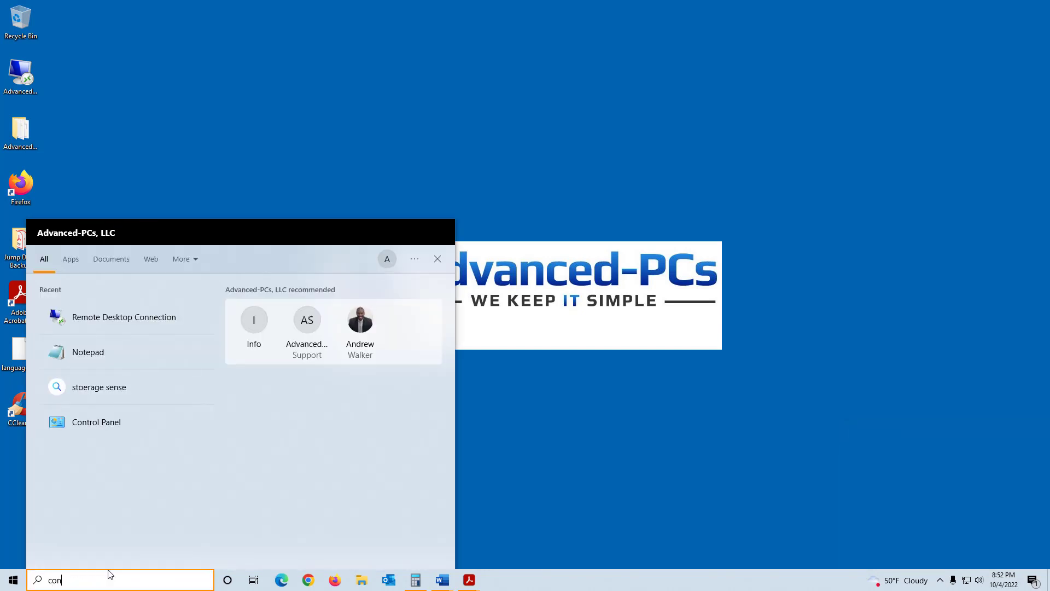
type("to")
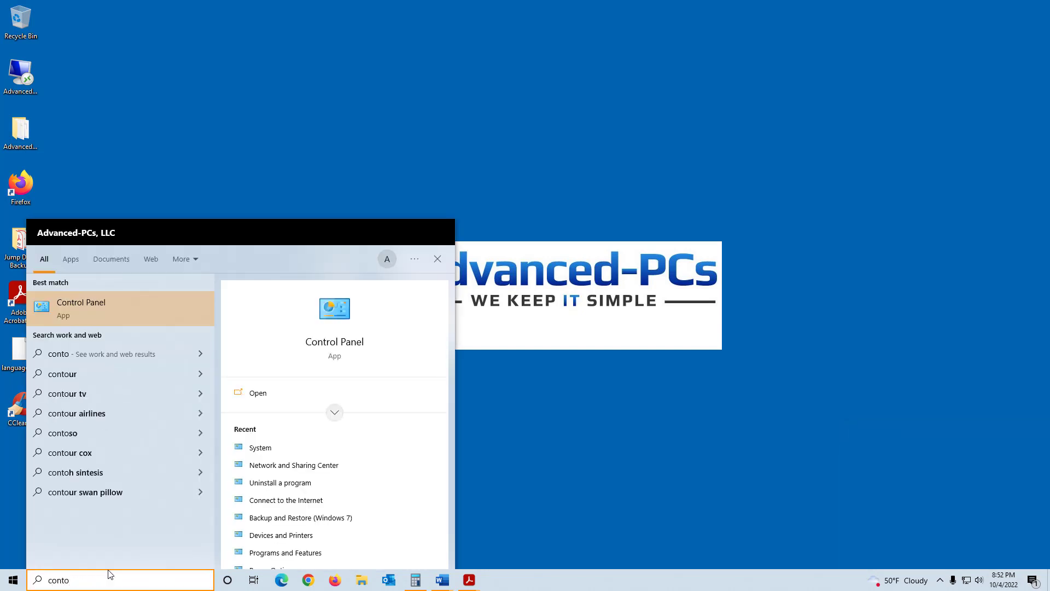
key("Return")
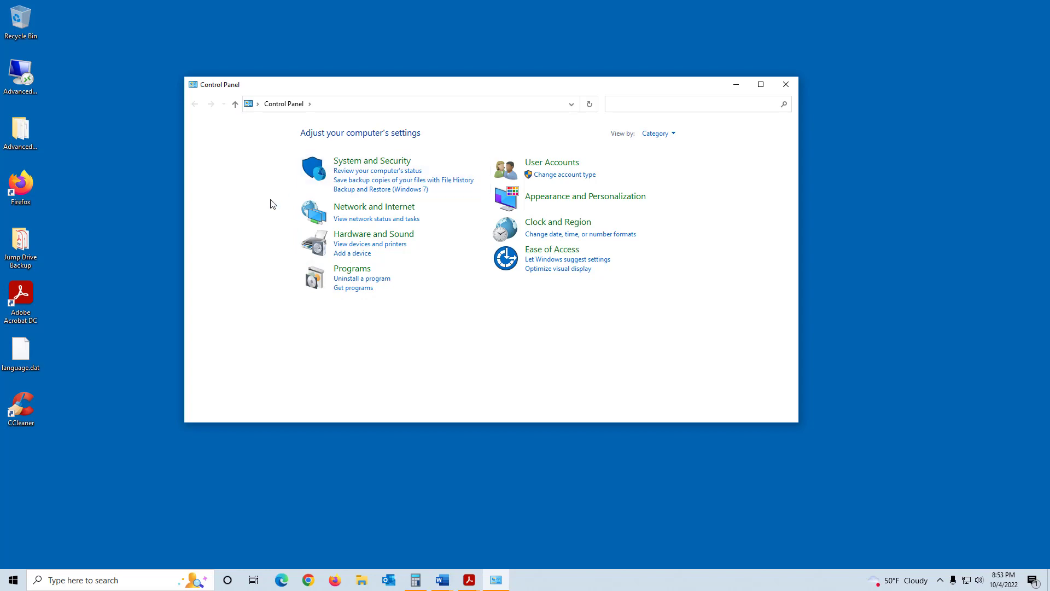
- Select CCleaner under Uninstall a program and choose Uninstall/Change
left_click(351, 280)
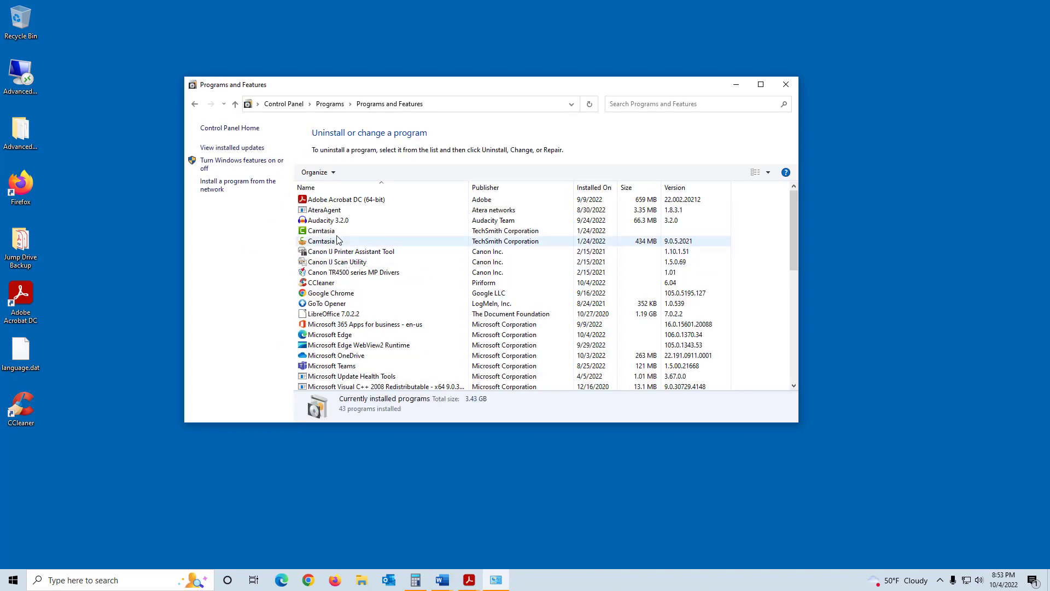
scroll(320, 212, "down", 1)
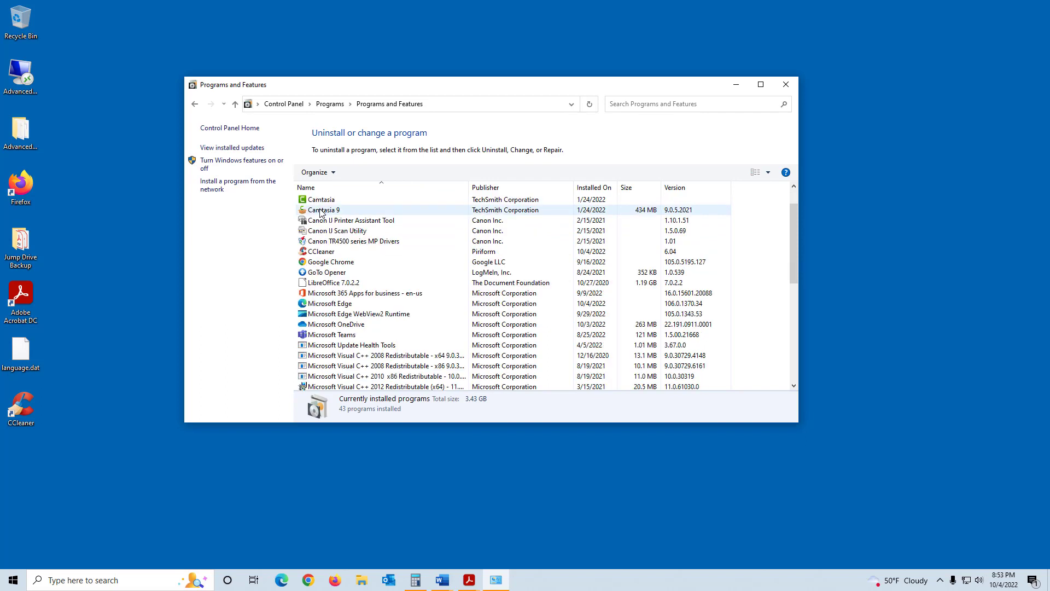
left_click(316, 252)
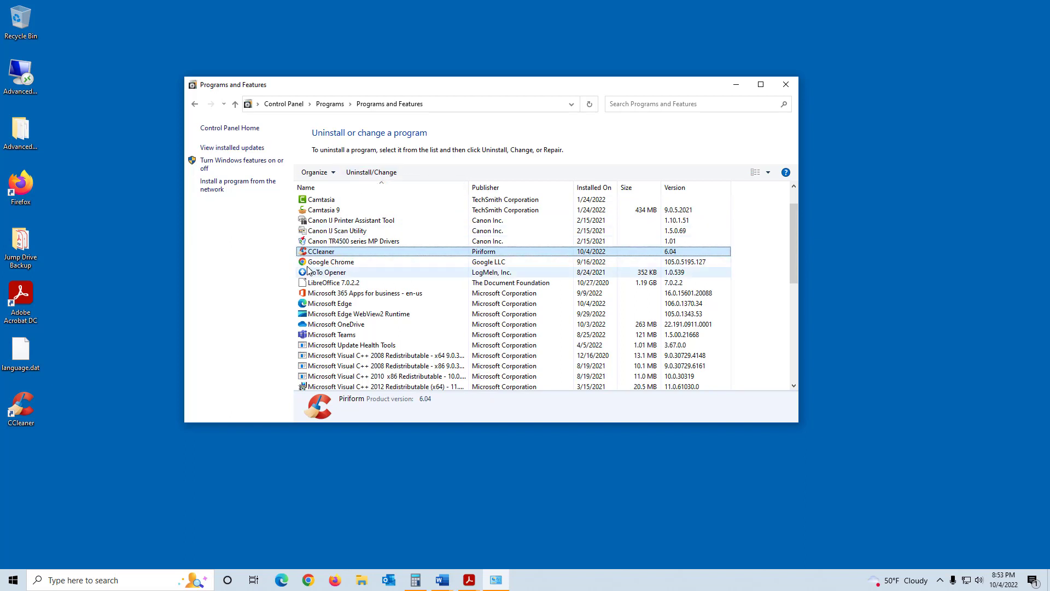
left_click(372, 177)
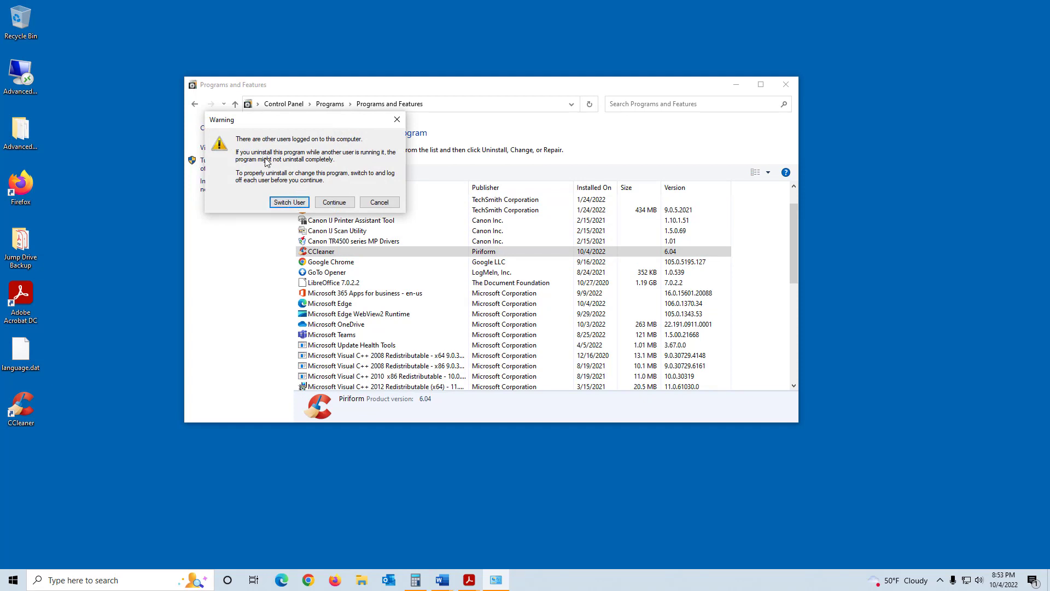
- Continue past the logged-on users warning, skip the survey, uninstall and finish
left_click(333, 203)
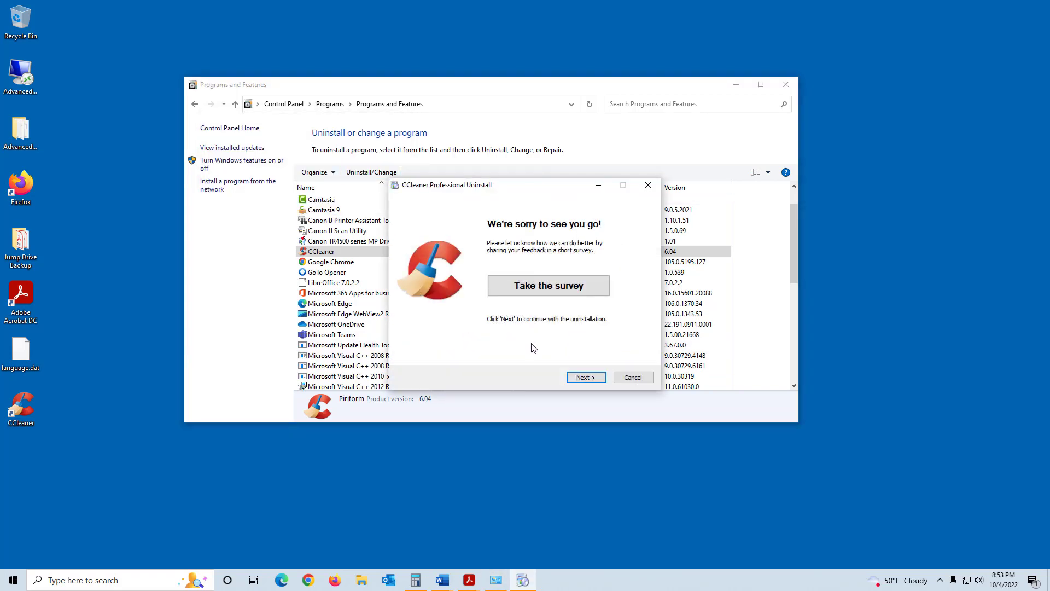
left_click(584, 378)
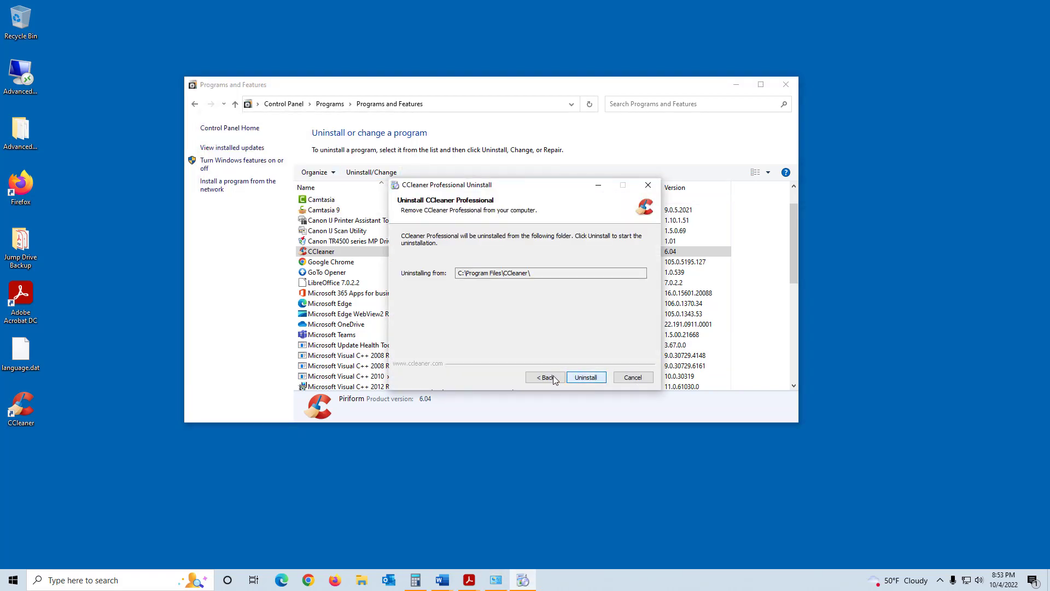
left_click(588, 379)
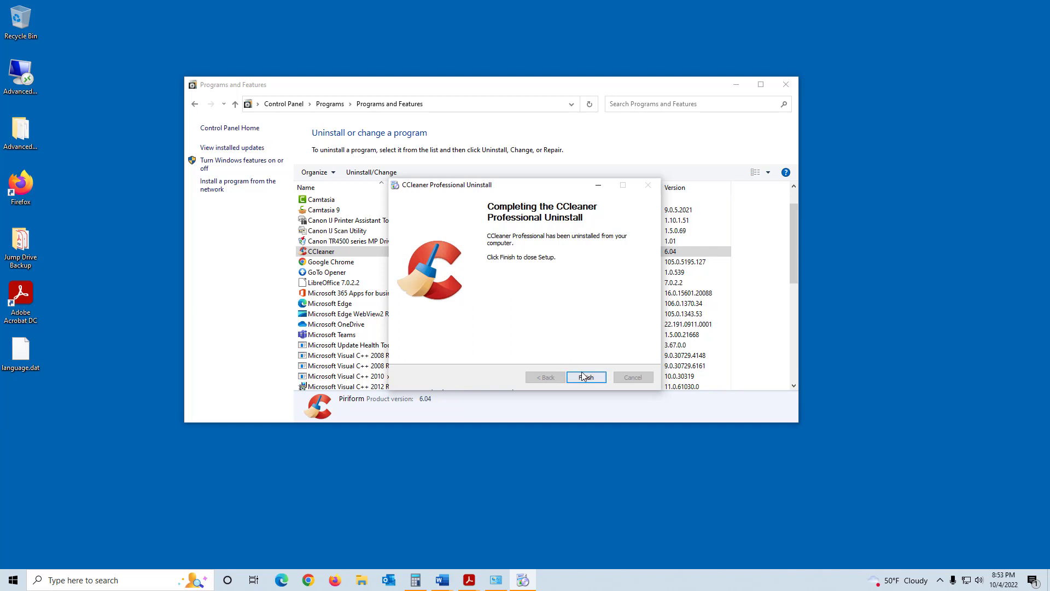
left_click(586, 378)
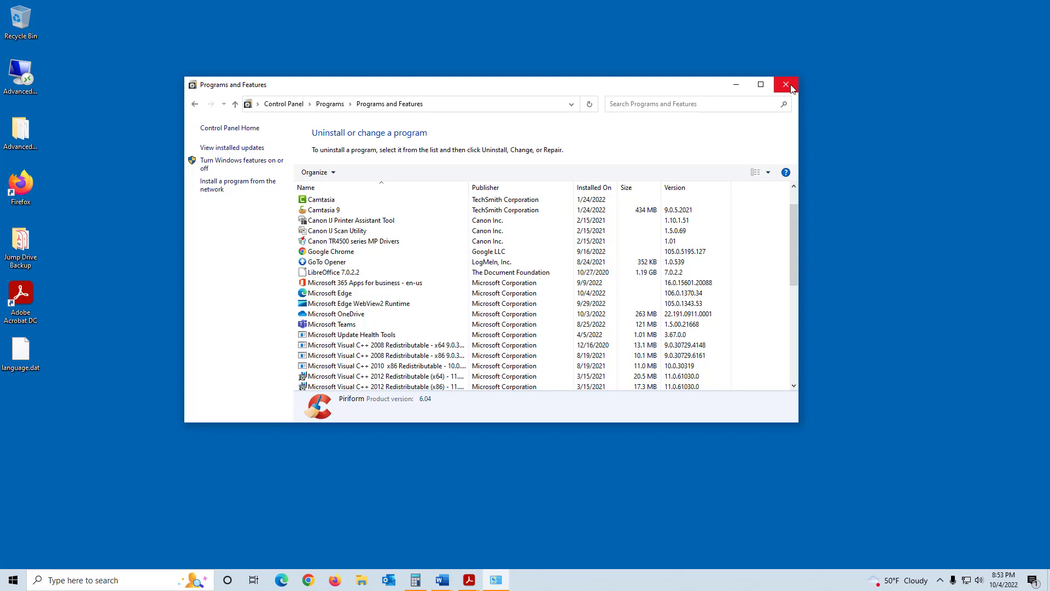
- Close the Programs and Features window
left_click(788, 85)
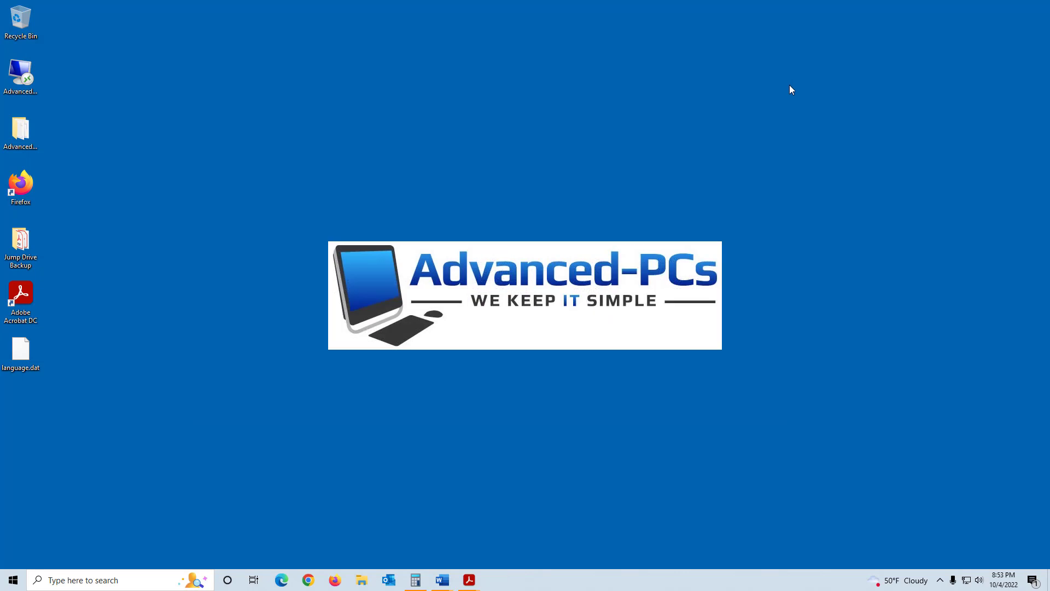